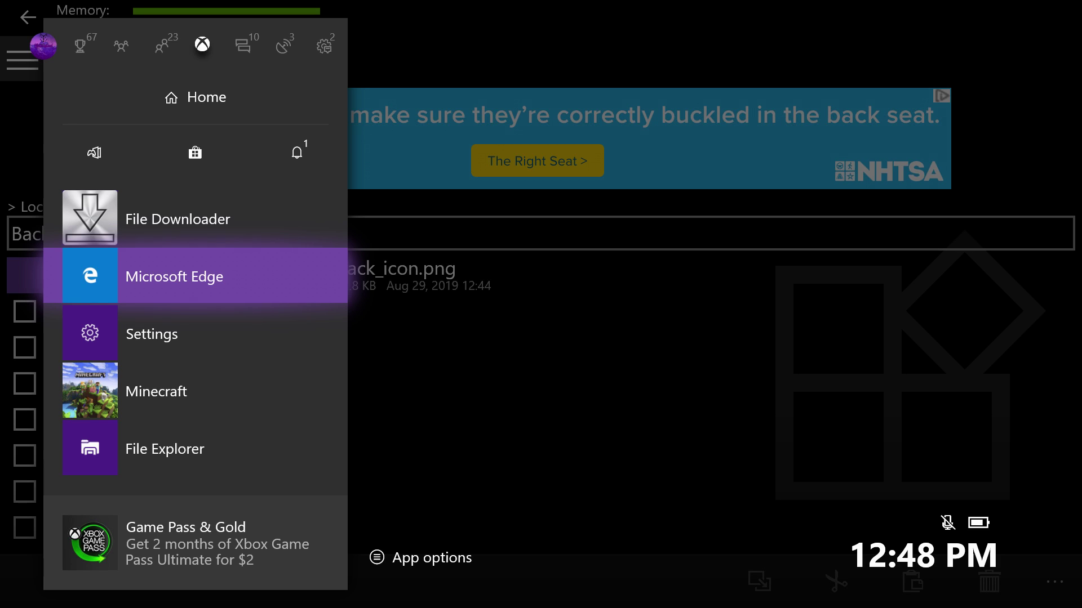
Step: Switch to Microsoft Edge and bring up the Backpack Resources download page
{"action": "key", "text": "Return"}
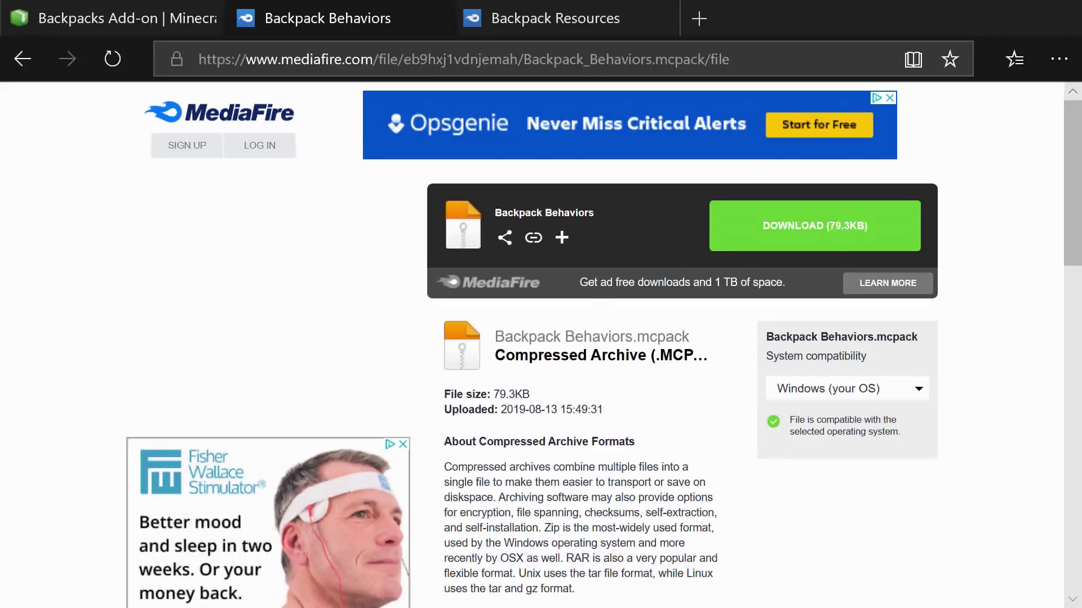
{"action": "left_click", "coordinate": [602, 69]}
{"action": "key", "text": "Tab"}
{"action": "left_click", "coordinate": [586, 124]}
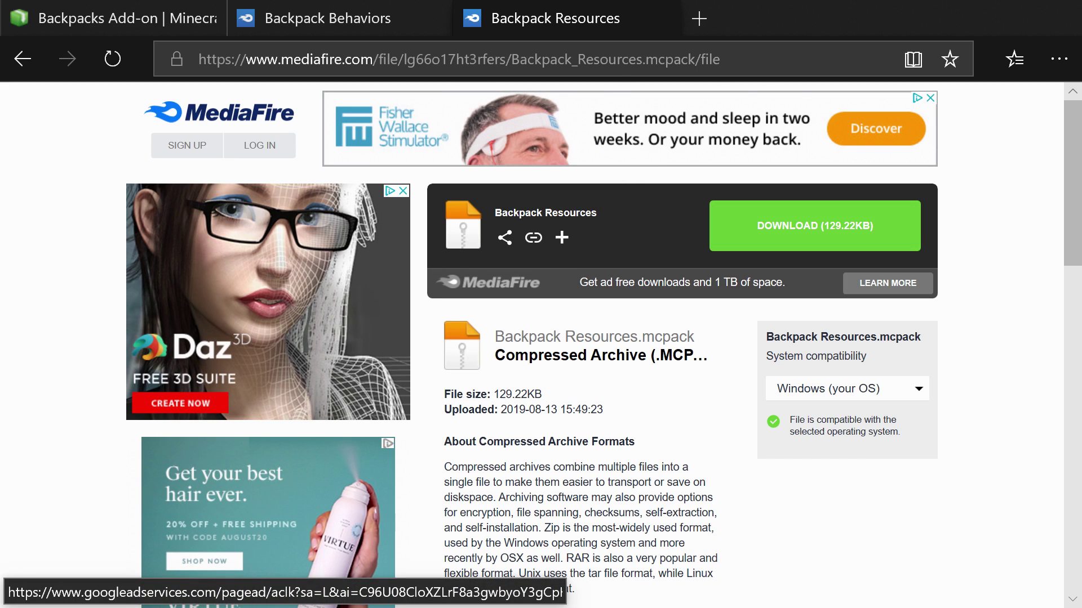
Step: Return to the Backpack Behaviors page and copy its page address
{"action": "left_click", "coordinate": [595, 64]}
{"action": "key", "text": "Escape"}
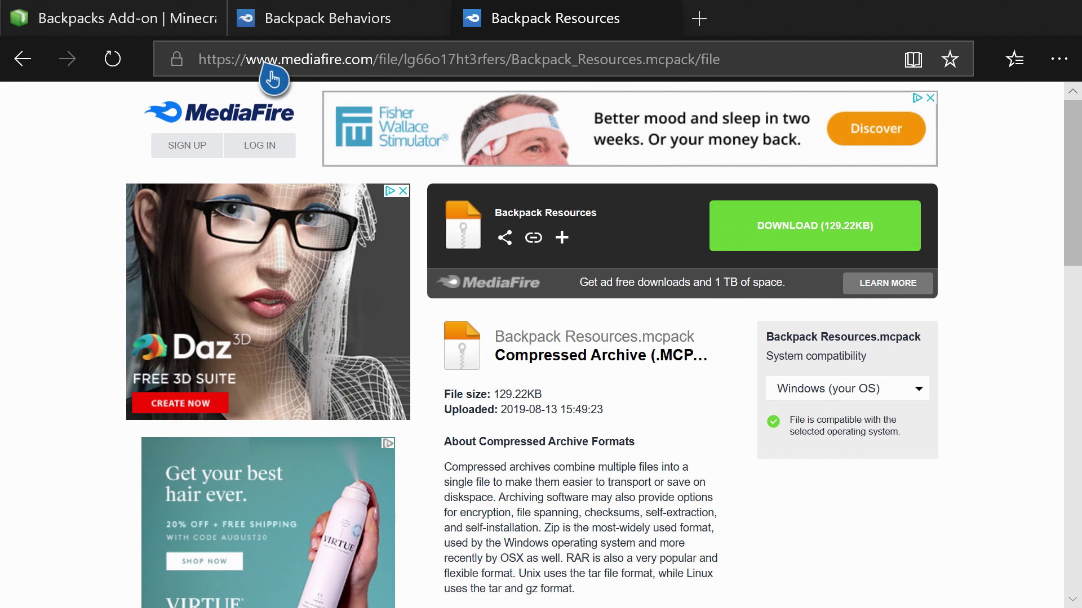
{"action": "key", "text": "Tab"}
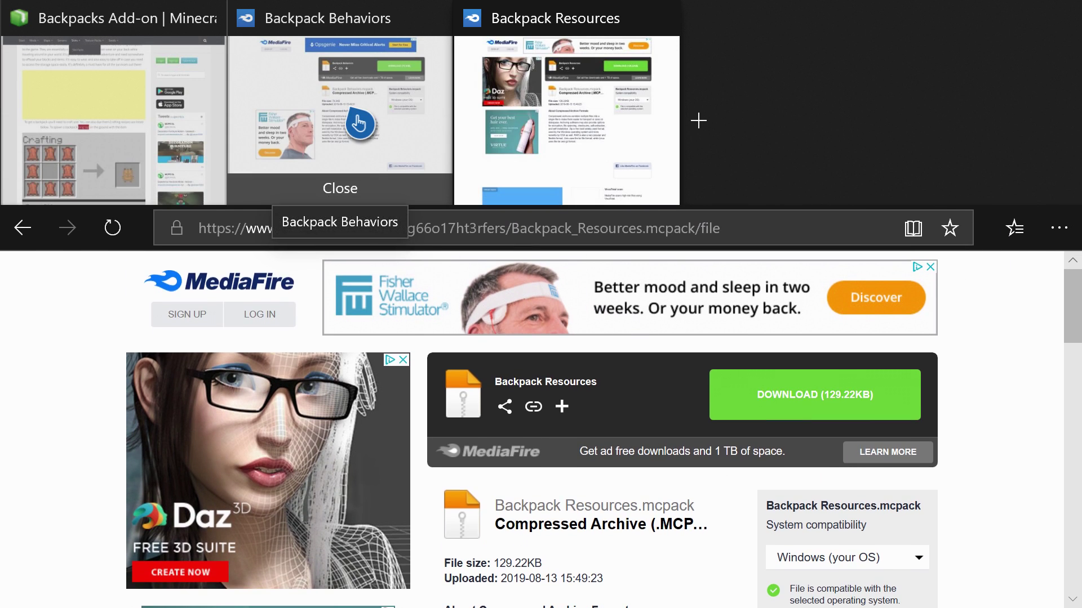
{"action": "left_click", "coordinate": [358, 123]}
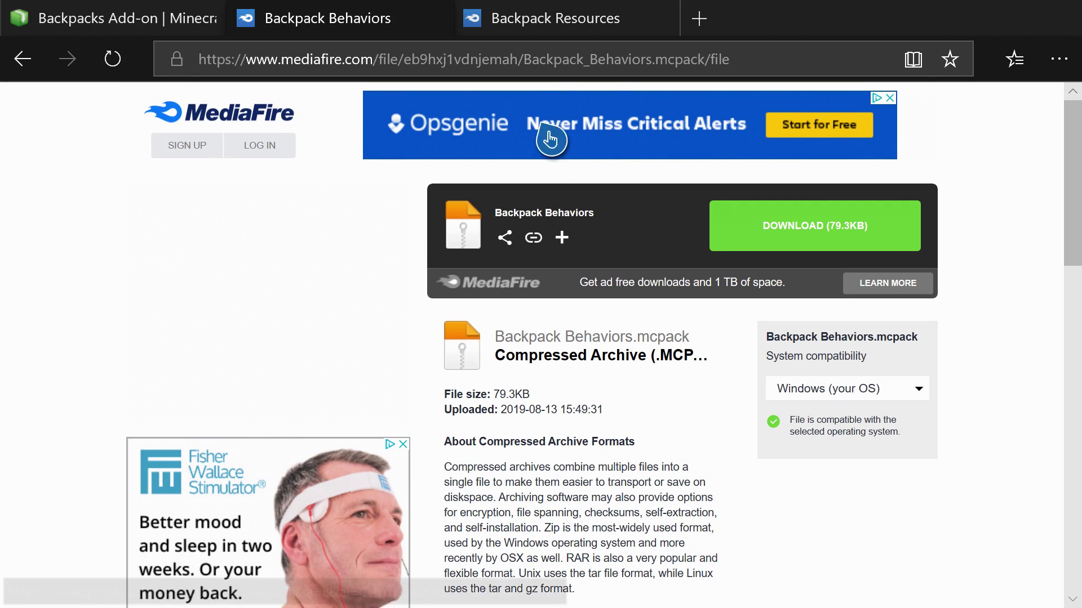
{"action": "left_click", "coordinate": [601, 73]}
{"action": "right_click", "coordinate": [592, 64]}
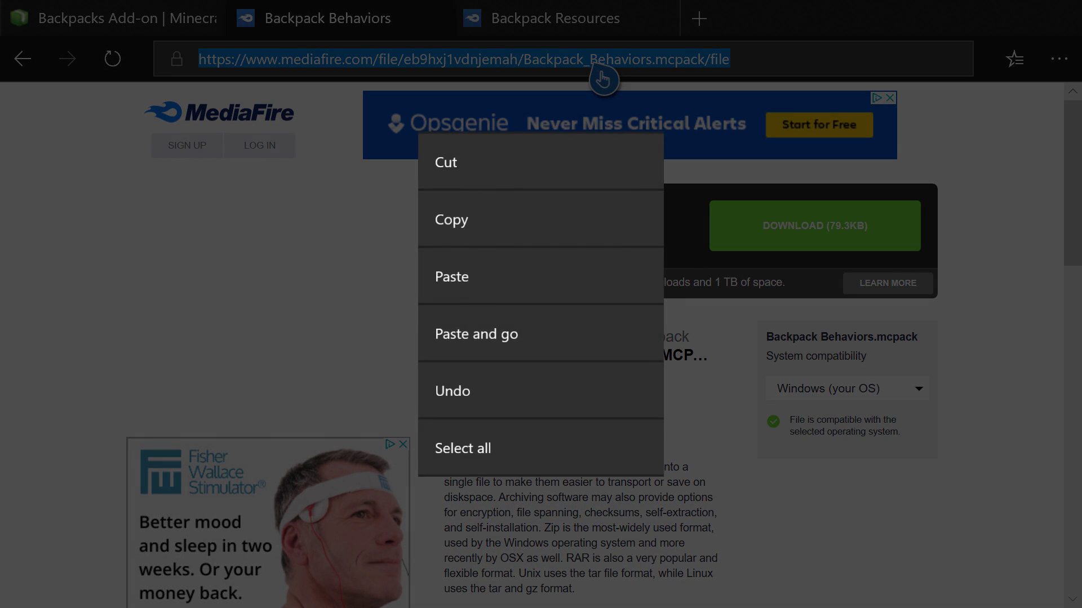
{"action": "key", "text": "Down"}
{"action": "key", "text": "Return"}
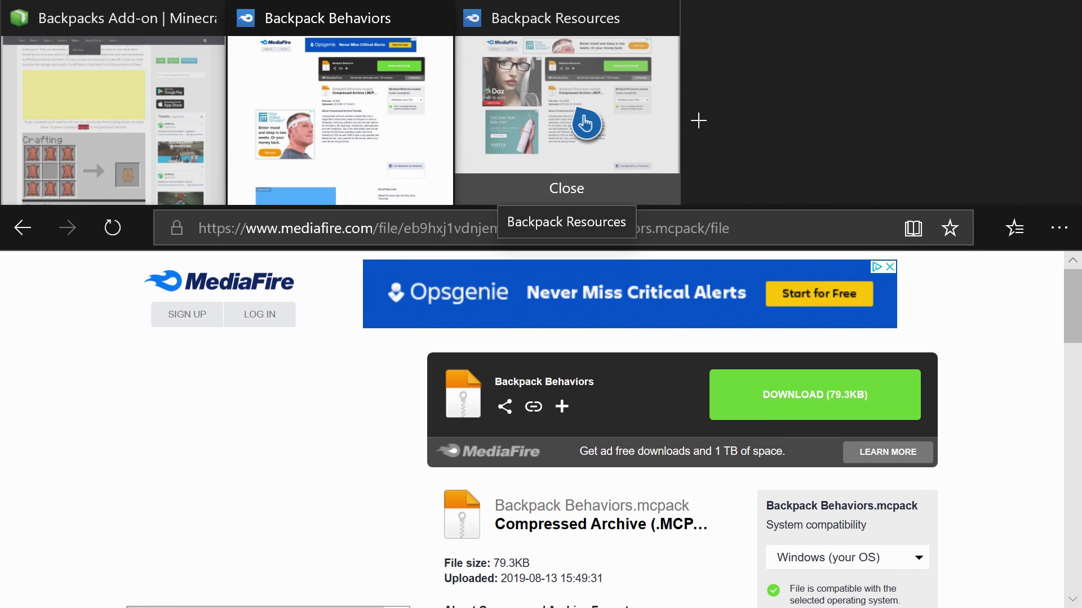
Step: Compare the page addresses of the Backpack Resources and Backpack Behaviors pages
{"action": "left_click", "coordinate": [586, 124]}
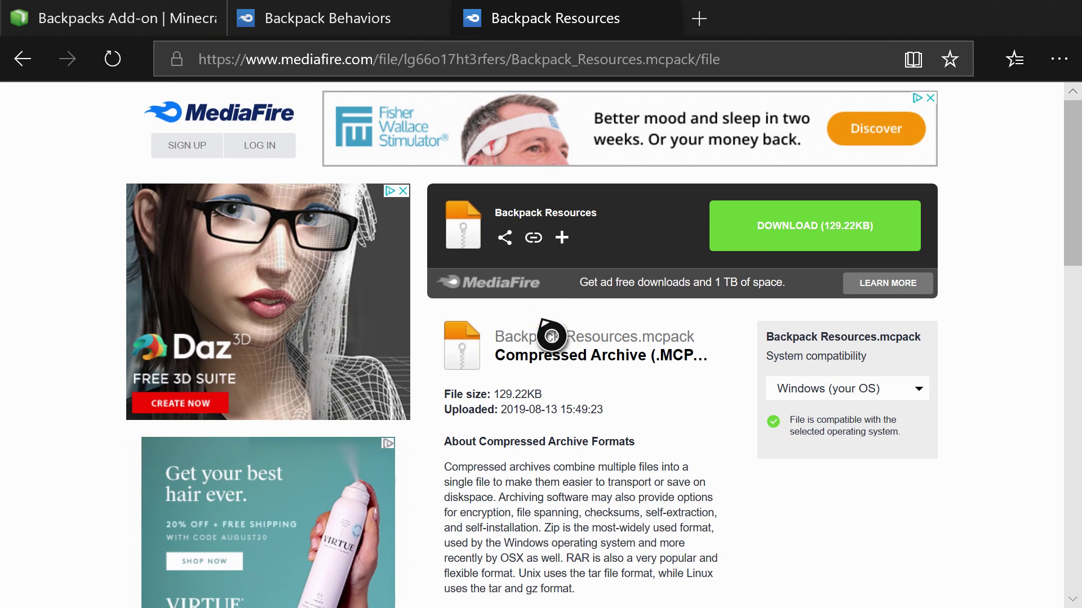
{"action": "left_click", "coordinate": [601, 72]}
{"action": "left_click", "coordinate": [187, 64]}
{"action": "key", "text": "Escape"}
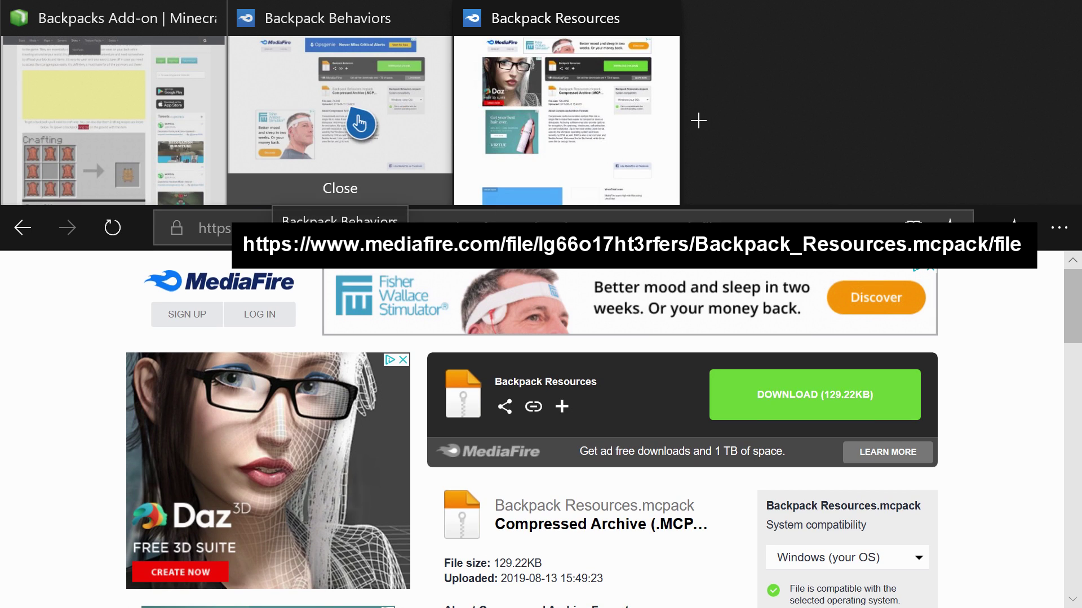
{"action": "left_click", "coordinate": [338, 124]}
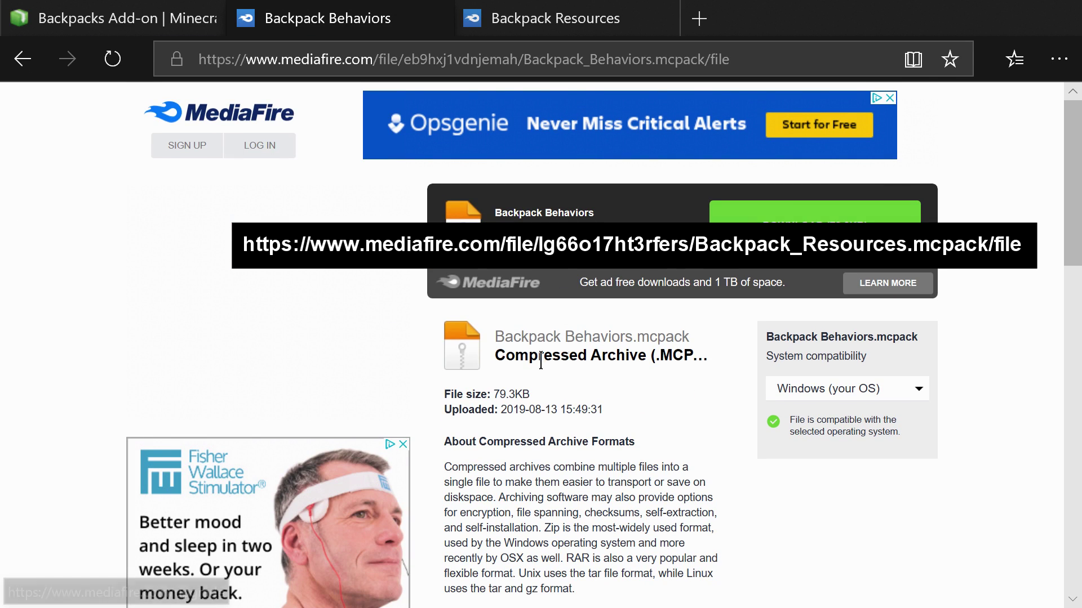
{"action": "mouse_move", "coordinate": [630, 25]}
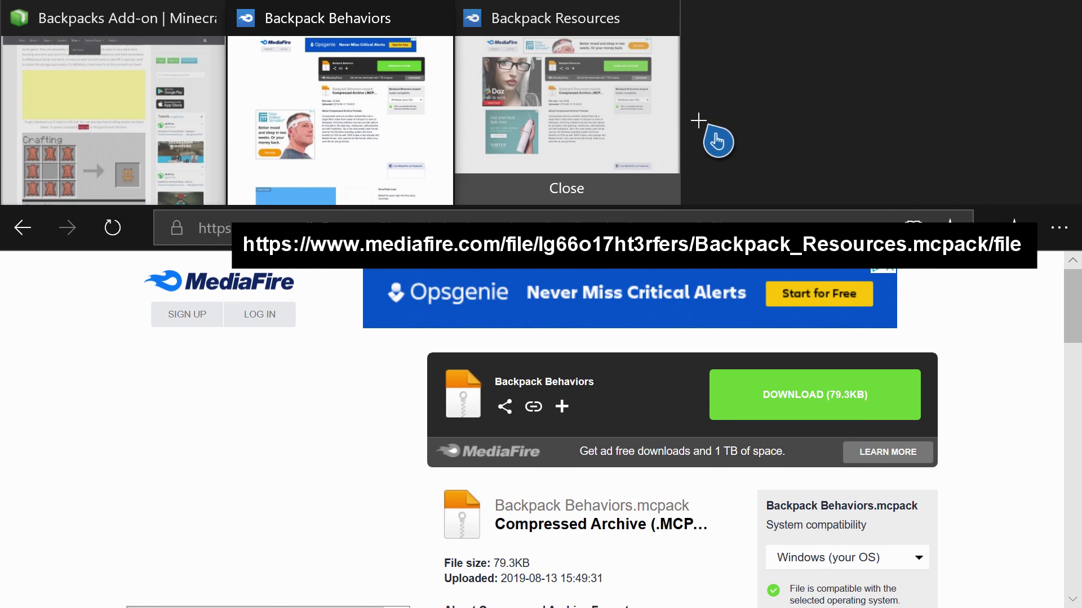
{"action": "left_click", "coordinate": [586, 124]}
{"action": "left_click", "coordinate": [589, 63]}
{"action": "key", "text": "Escape"}
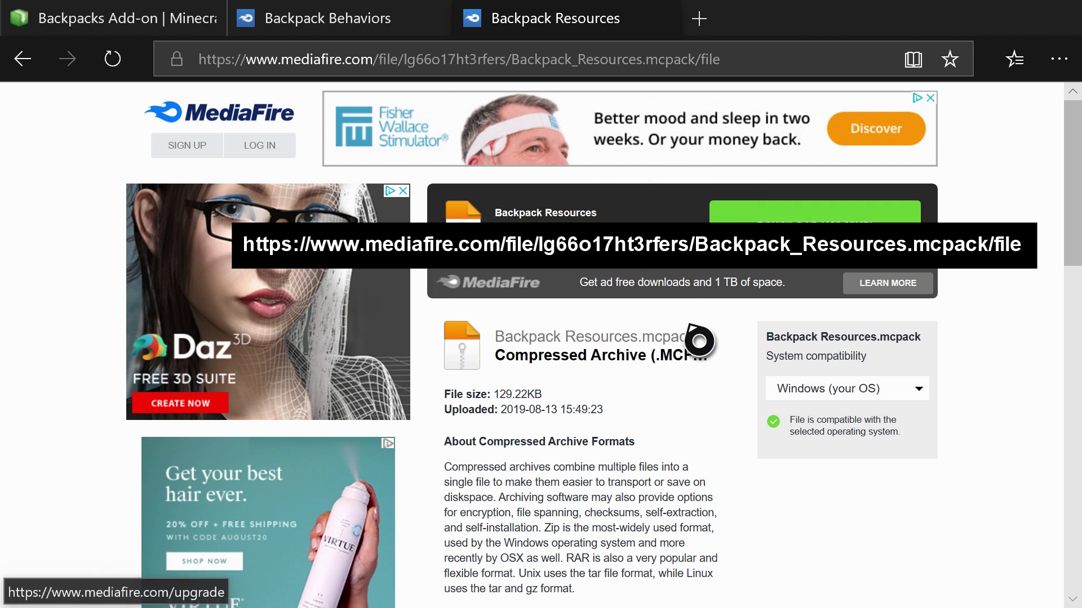
Step: Copy the direct download link for Backpack Resources.mcpack from its MediaFire page
{"action": "left_click", "coordinate": [550, 347]}
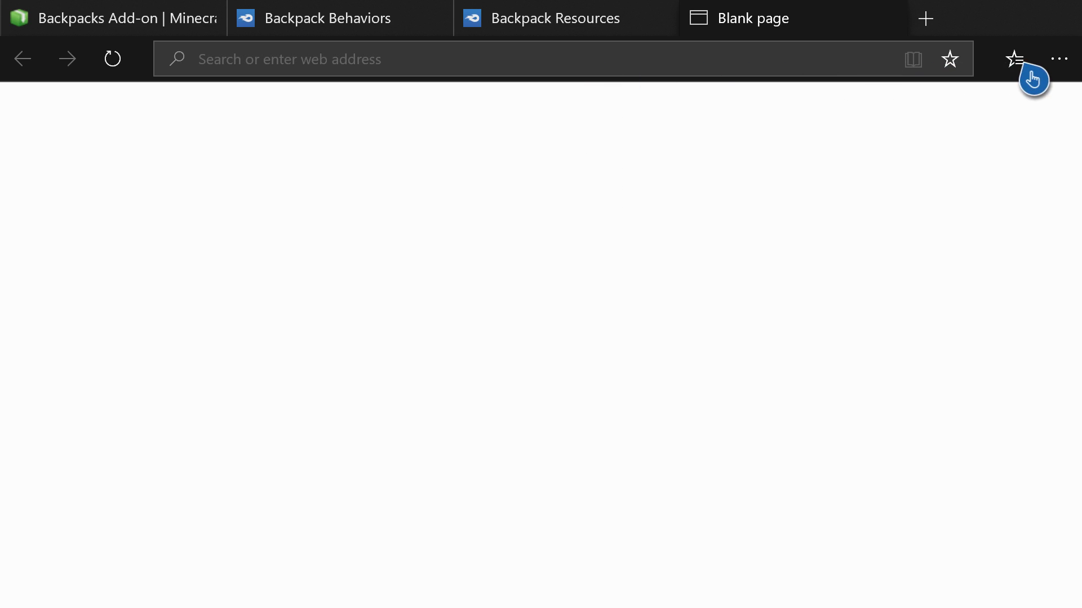
{"action": "mouse_move", "coordinate": [933, 125]}
{"action": "left_click", "coordinate": [798, 185]}
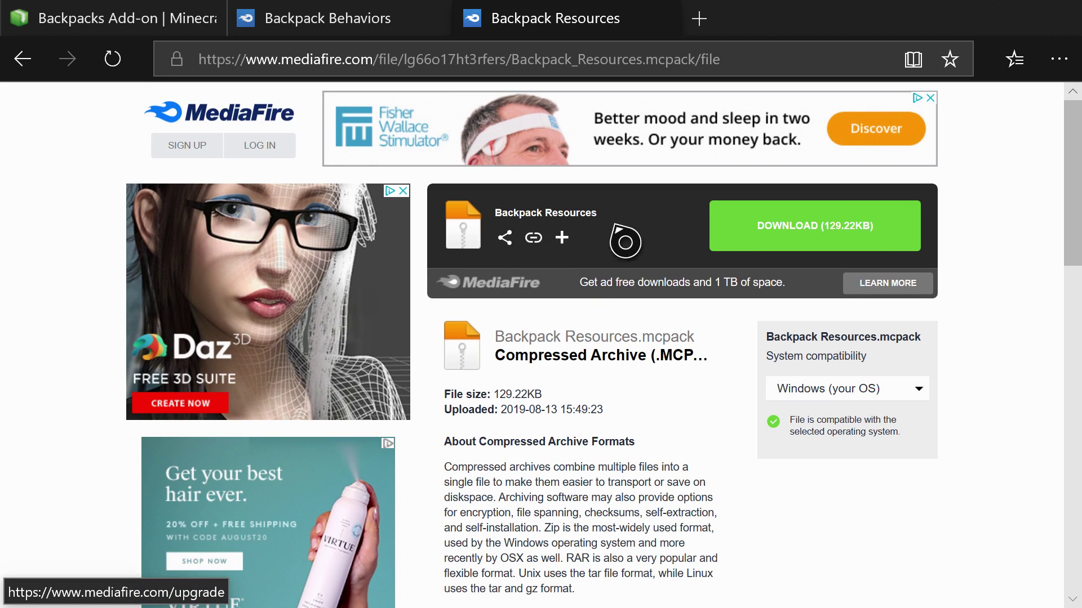
{"action": "right_click", "coordinate": [807, 248]}
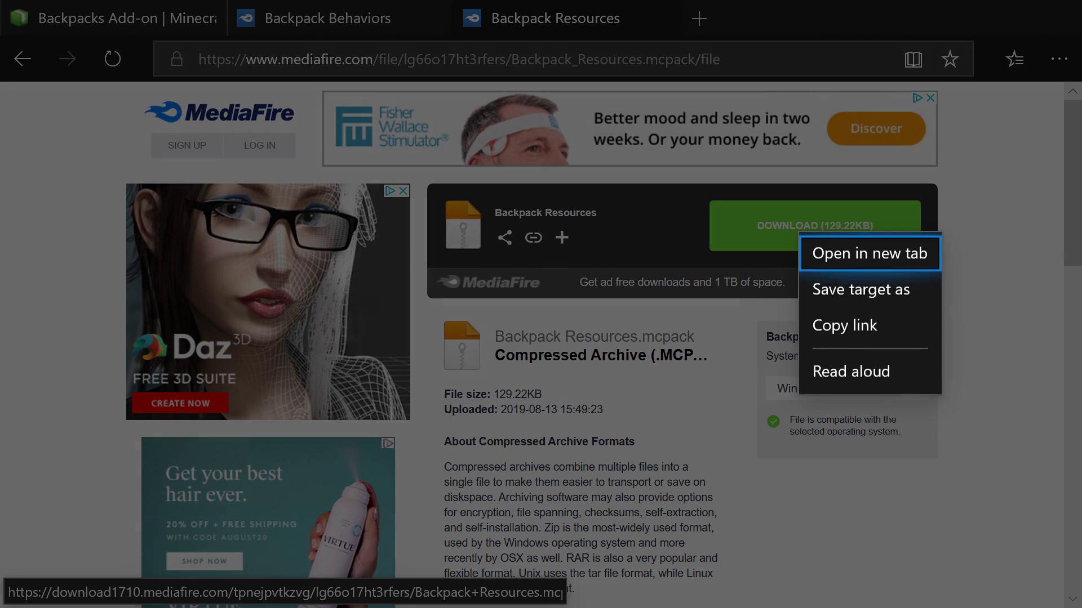
{"action": "left_click", "coordinate": [845, 391]}
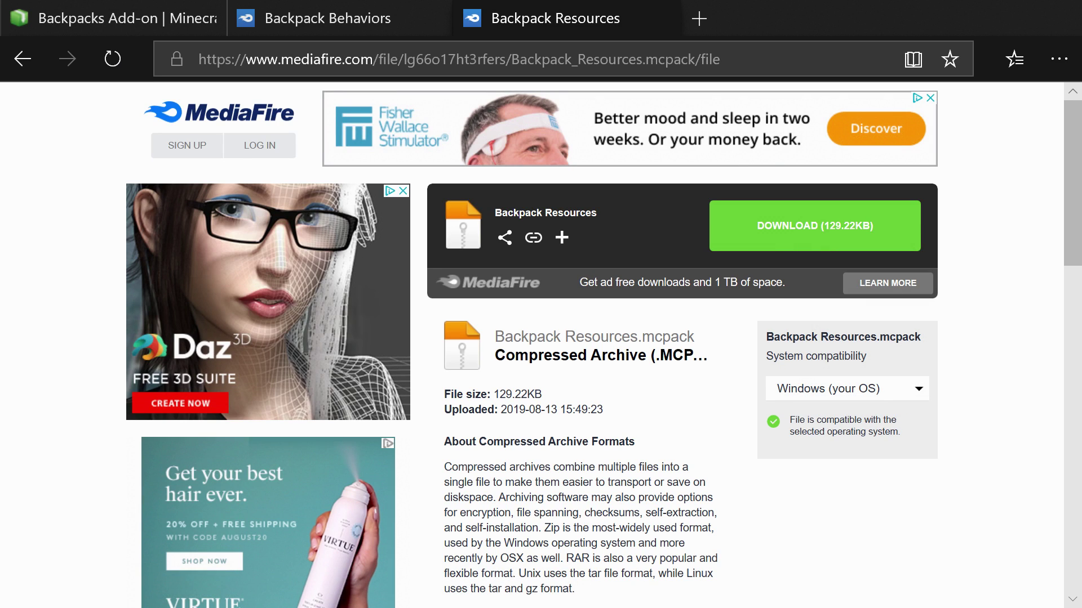
Step: Switch to the File Downloader app
{"action": "key", "text": "super"}
{"action": "key", "text": "Down"}
{"action": "key", "text": "Down"}
{"action": "key", "text": "Down"}
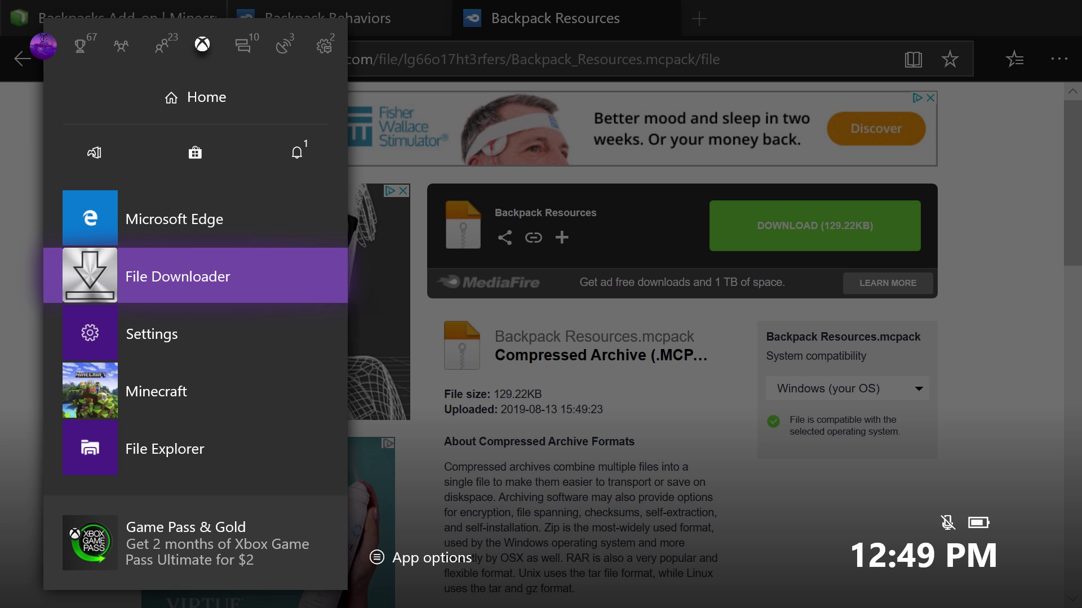
{"action": "key", "text": "Return"}
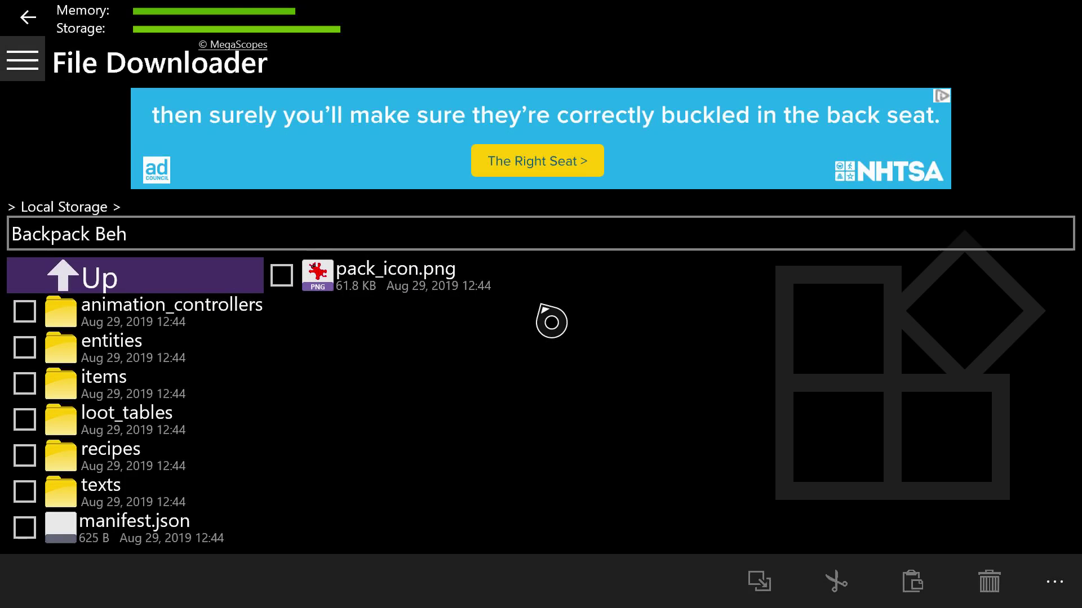
Step: Go up from the Backpack Beh folder to Local Storage and look through its files
{"action": "left_click", "coordinate": [138, 290]}
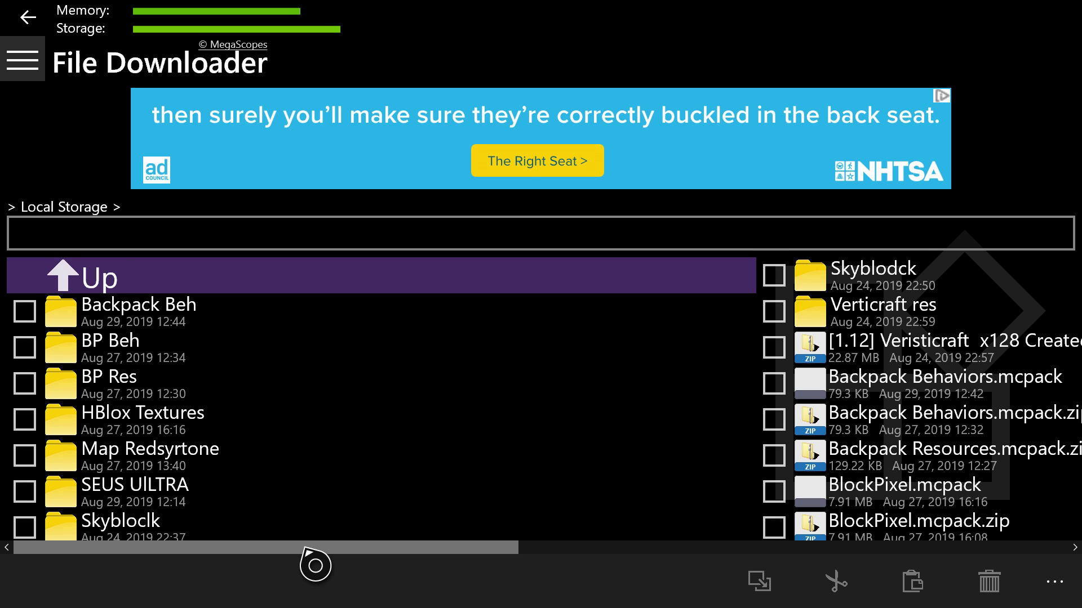
{"action": "left_click_drag", "start_coordinate": [305, 549], "coordinate": [487, 550]}
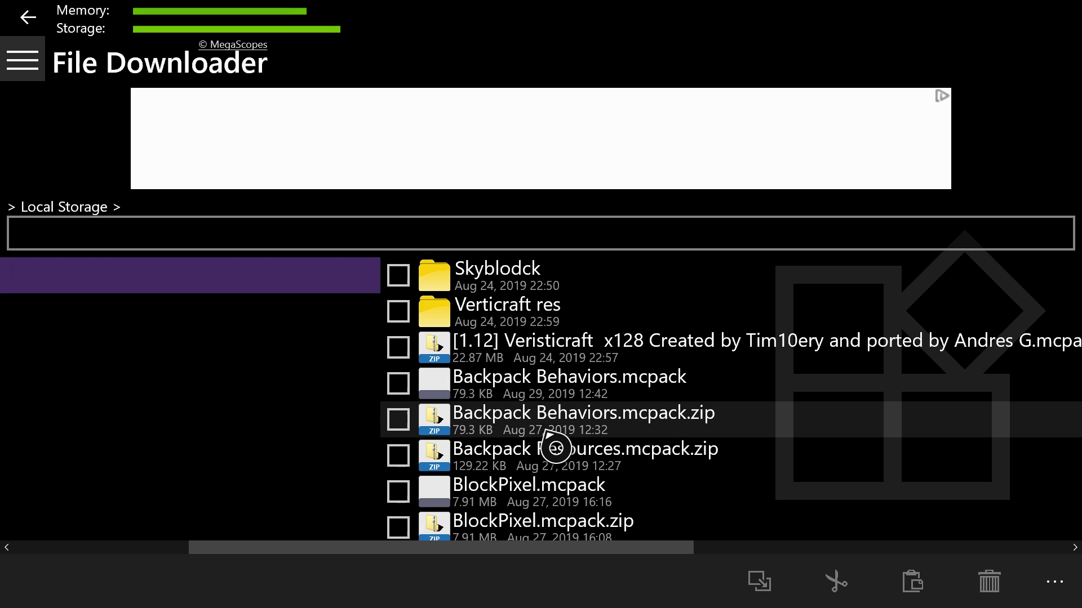
{"action": "left_click_drag", "start_coordinate": [541, 547], "coordinate": [366, 549]}
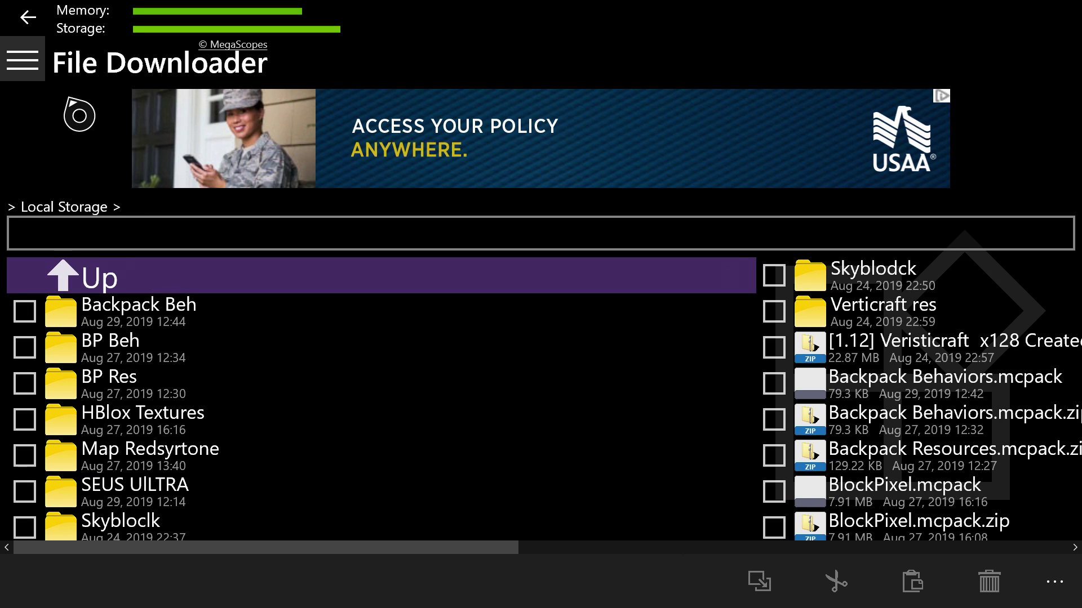
Step: Download from the copied Backpack Resources link as the source URL, saving to Local Storage\Backpack Resources.mcpack
{"action": "left_click", "coordinate": [44, 47]}
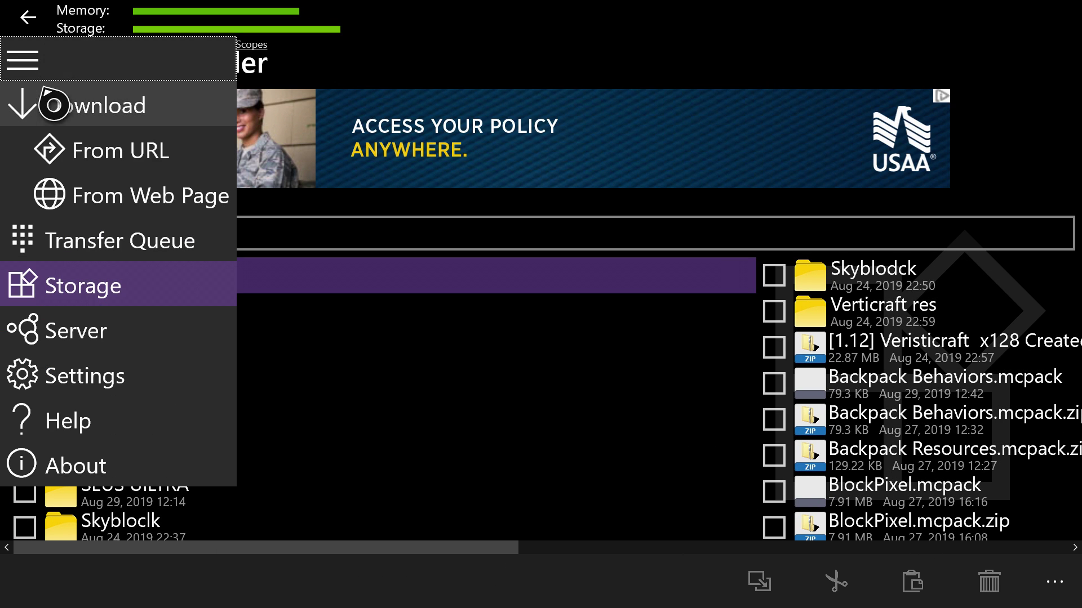
{"action": "left_click", "coordinate": [82, 153]}
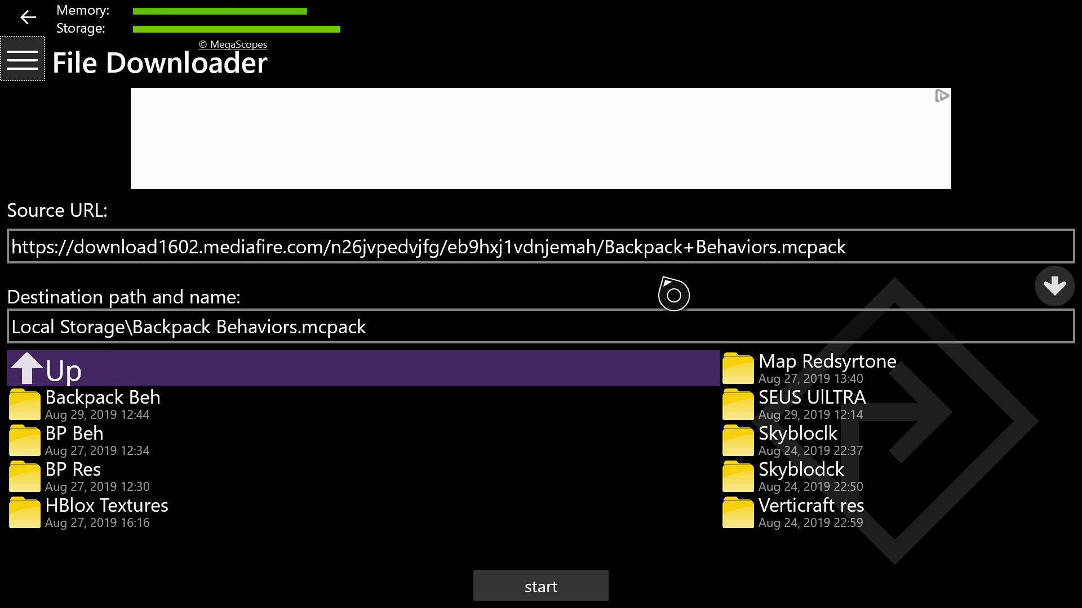
{"action": "left_click", "coordinate": [681, 247]}
{"action": "key", "text": "Escape"}
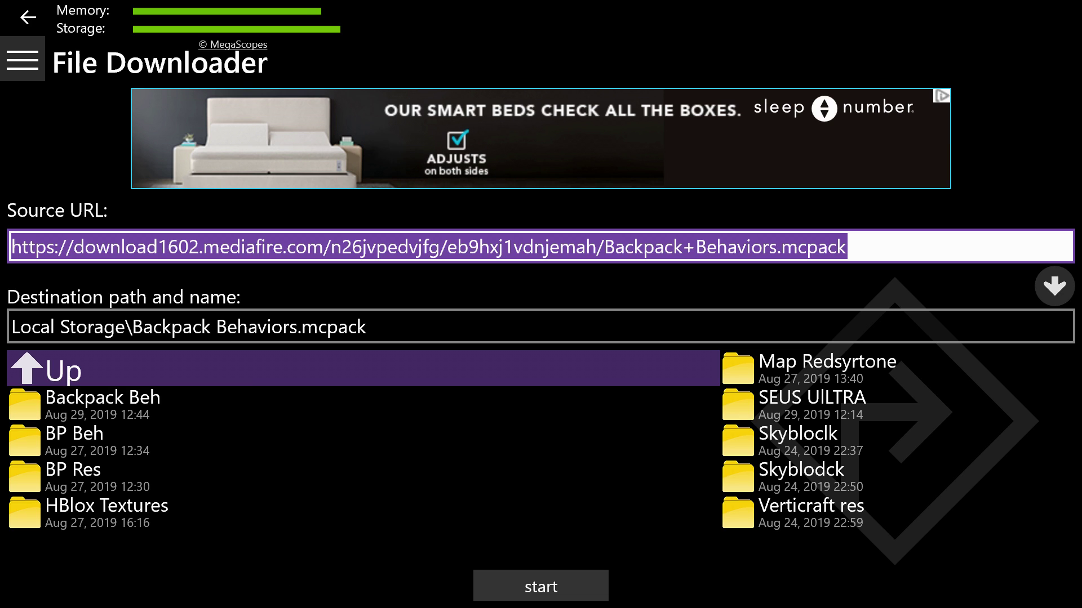
{"action": "key", "text": "shift+F10"}
{"action": "key", "text": "Down"}
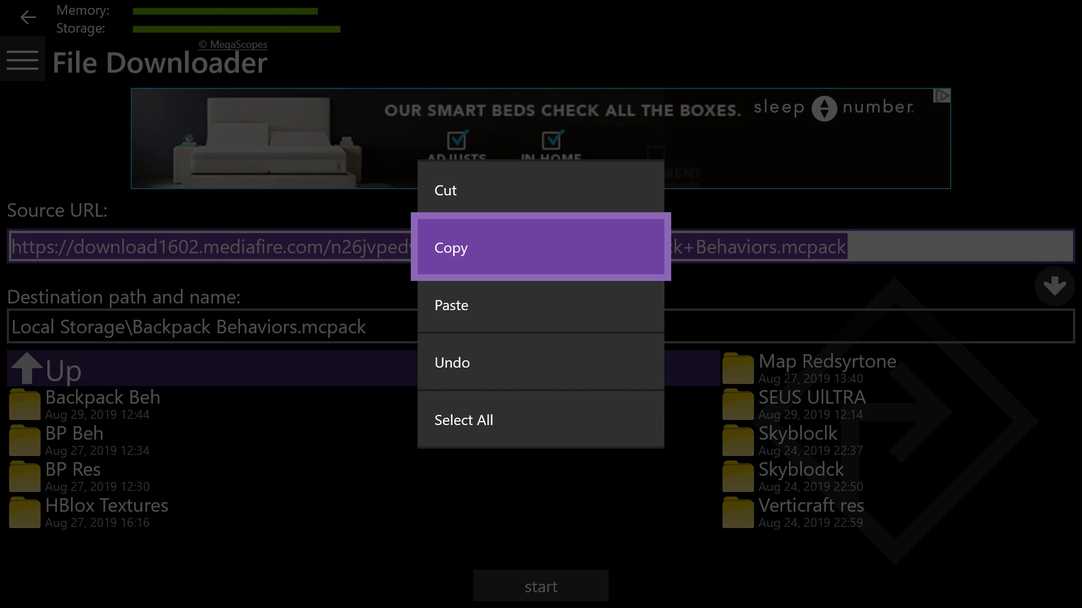
{"action": "key", "text": "Down"}
{"action": "key", "text": "Return"}
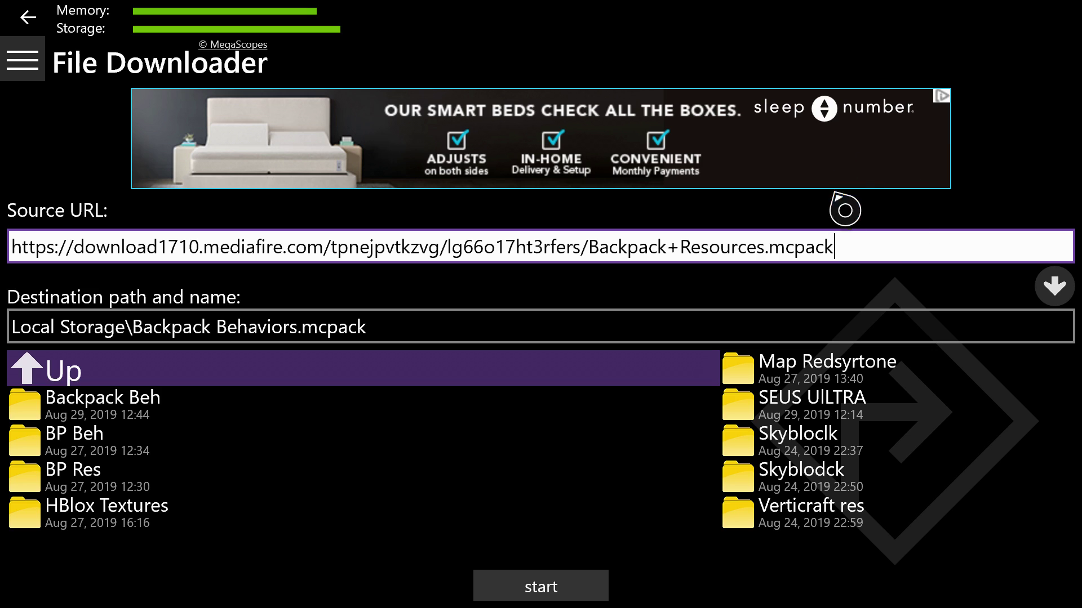
{"action": "left_click", "coordinate": [1053, 289]}
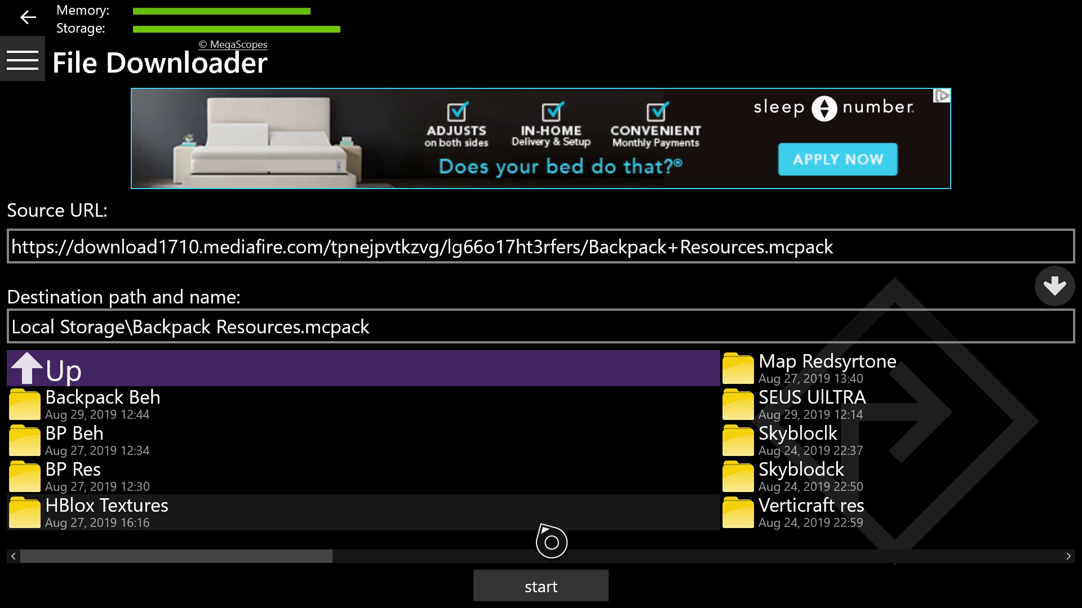
{"action": "left_click", "coordinate": [552, 577]}
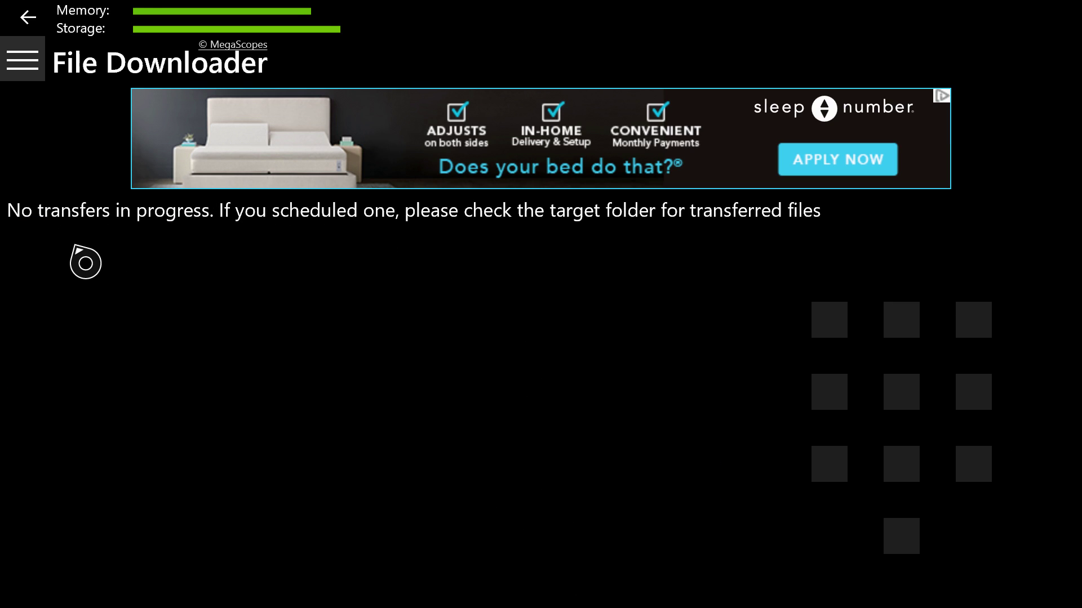
Step: Return to Local Storage and locate the newly downloaded Backpack Resources.mcpack
{"action": "left_click", "coordinate": [13, 79]}
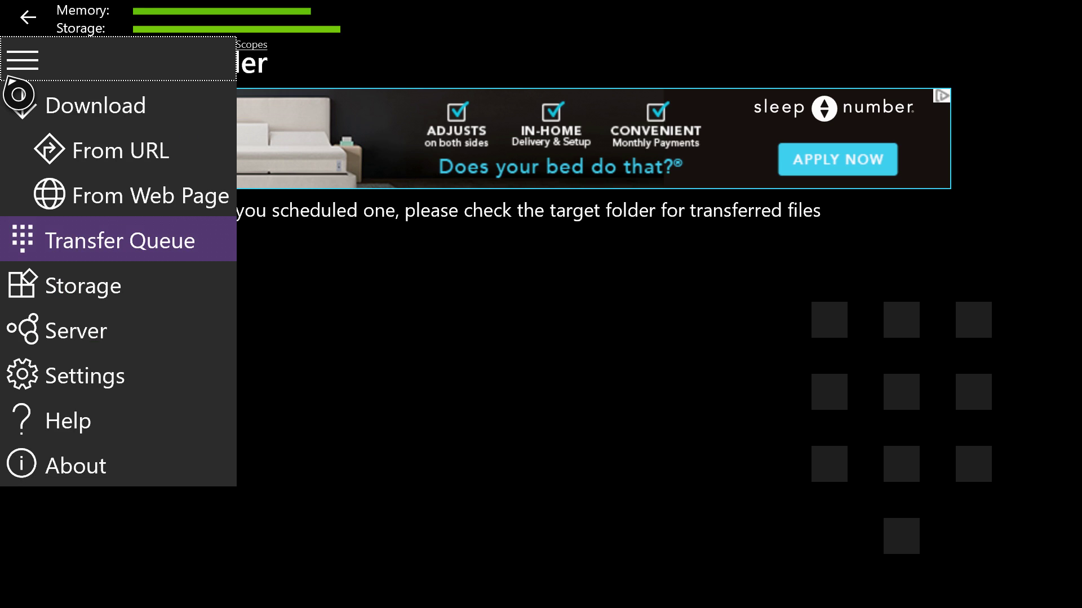
{"action": "left_click", "coordinate": [160, 298]}
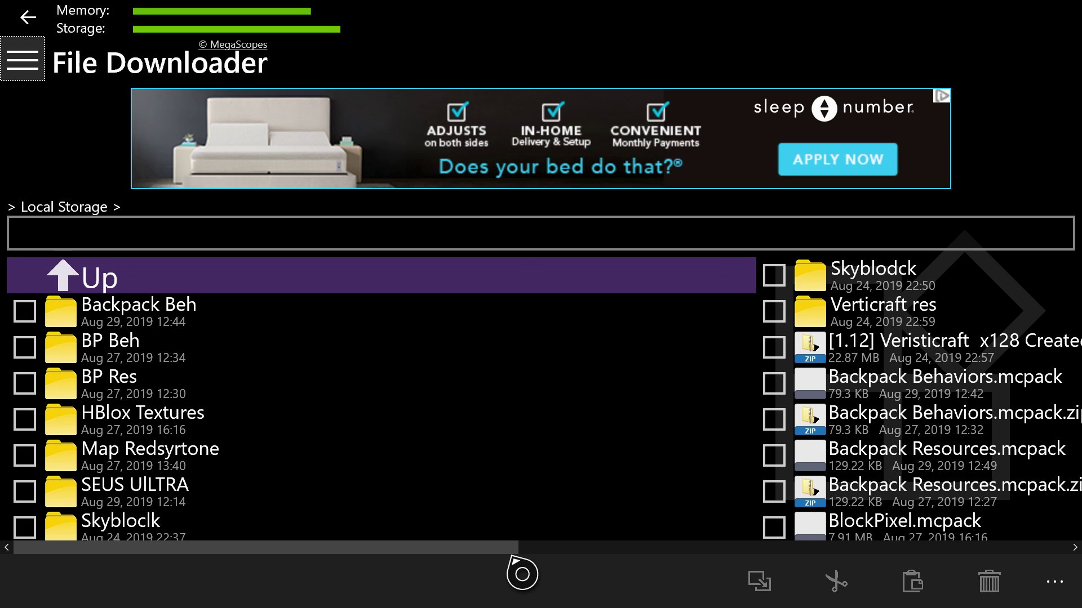
{"action": "left_click_drag", "start_coordinate": [489, 546], "coordinate": [634, 547]}
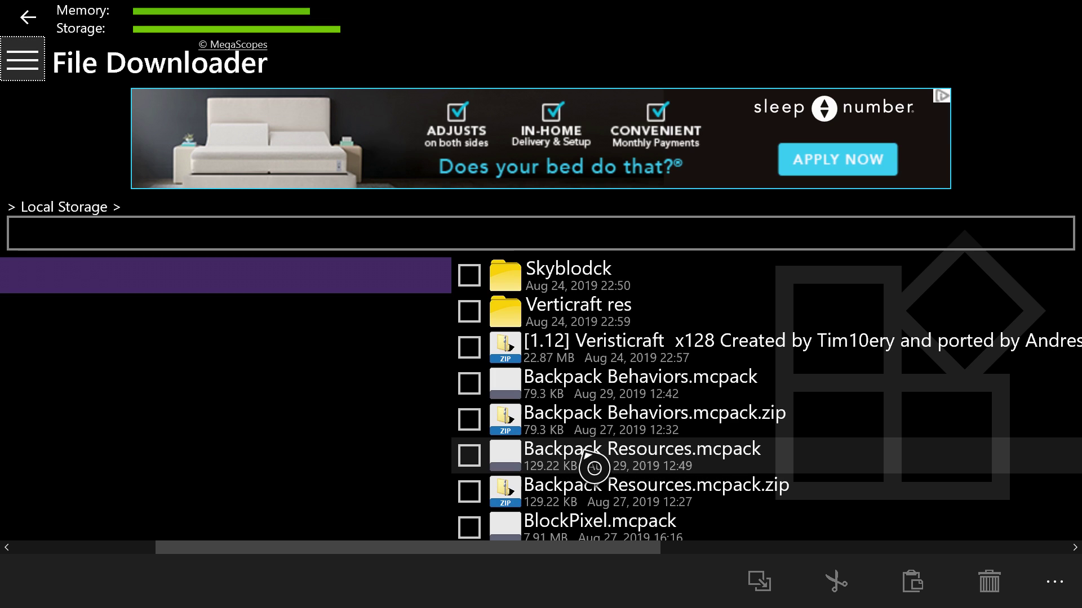
Step: Try to rename Backpack Resources.mcpack in Local Storage to Backpack Resources.mcpack.zip
{"action": "left_click", "coordinate": [473, 458]}
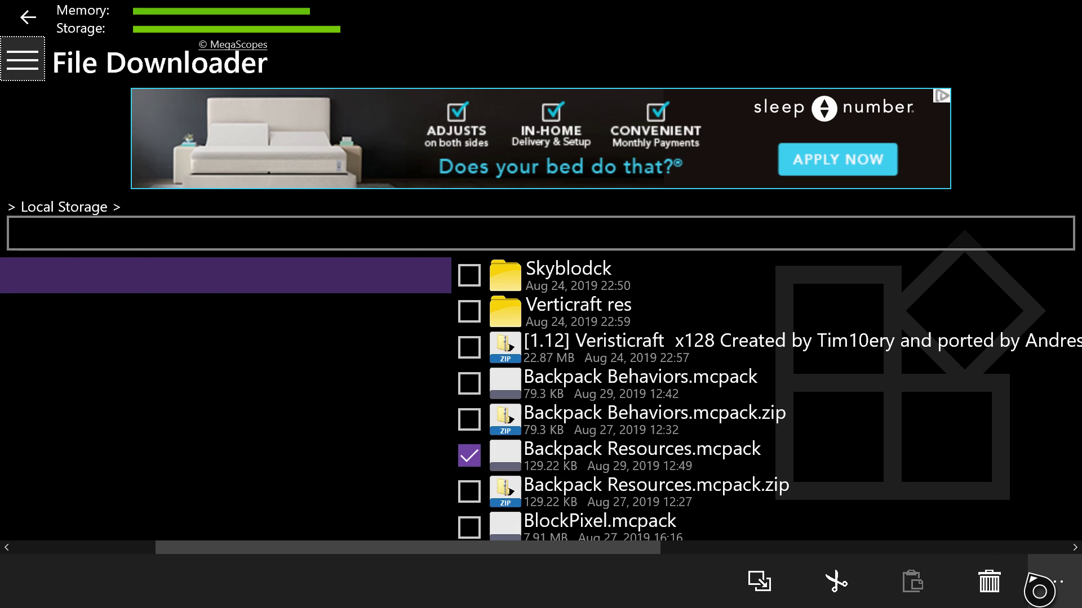
{"action": "left_click", "coordinate": [1062, 578]}
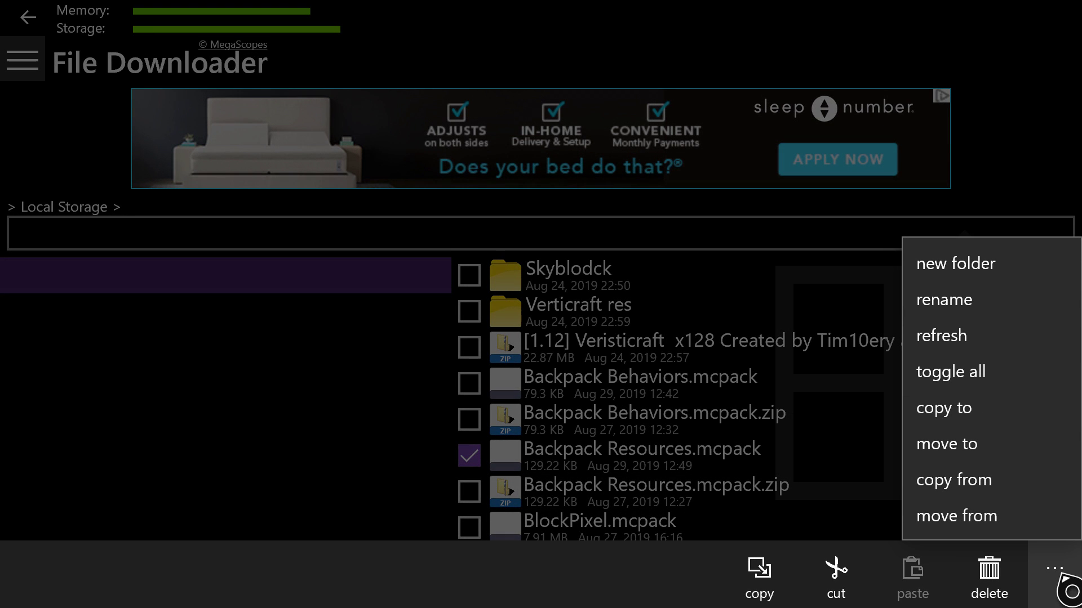
{"action": "left_click", "coordinate": [973, 298]}
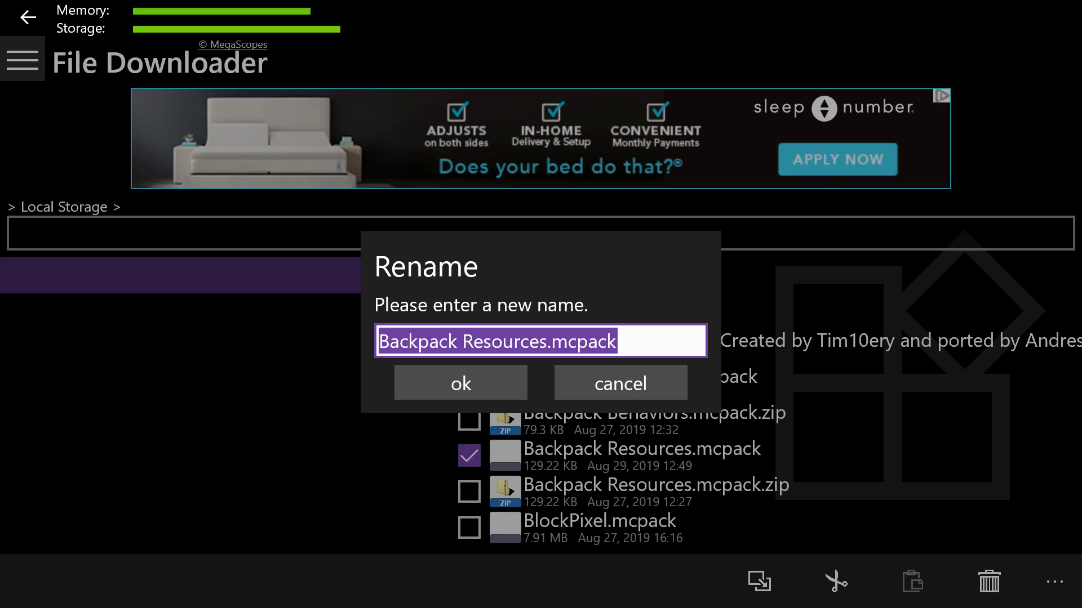
{"action": "key", "text": "Right"}
{"action": "key", "text": "Right"}
{"action": "key", "text": "Right"}
{"action": "key", "text": "Down"}
{"action": "key", "text": "Down"}
{"action": "type", "text": "."}
{"action": "key", "text": "Left"}
{"action": "key", "text": "Left"}
{"action": "key", "text": "Left"}
{"action": "key", "text": "Left"}
{"action": "key", "text": "Left"}
{"action": "key", "text": "Left"}
{"action": "key", "text": "Left"}
{"action": "key", "text": "Left"}
{"action": "type", "text": "z"}
{"action": "key", "text": "Left"}
{"action": "key", "text": "Left"}
{"action": "key", "text": "Left"}
{"action": "key", "text": "Left"}
{"action": "key", "text": "Up"}
{"action": "key", "text": "Right"}
{"action": "type", "text": "i"}
{"action": "key", "text": "Right"}
{"action": "key", "text": "Right"}
{"action": "type", "text": "p"}
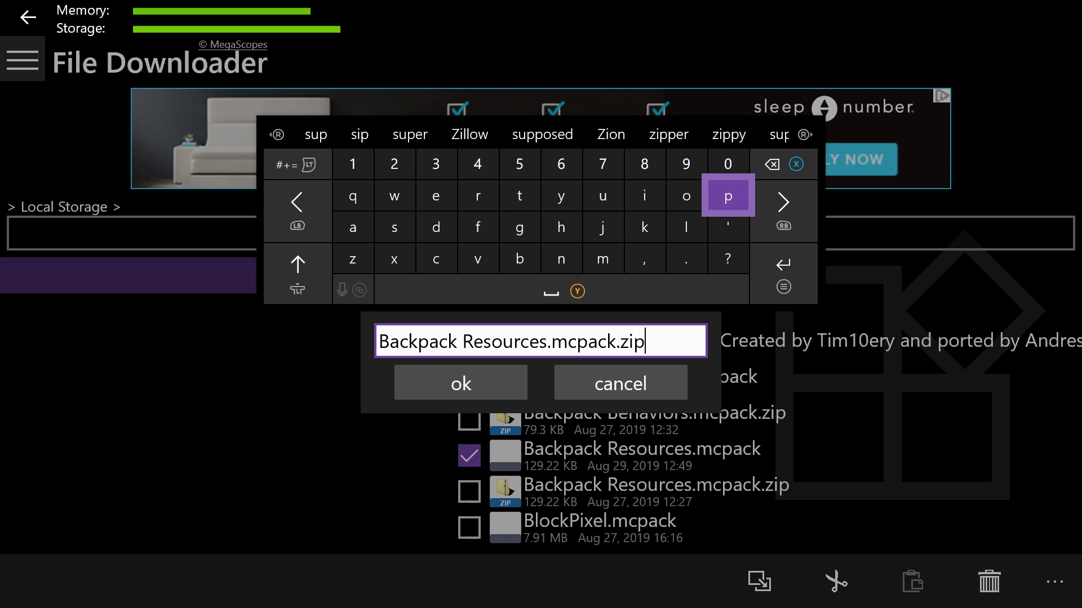
{"action": "key", "text": "Return"}
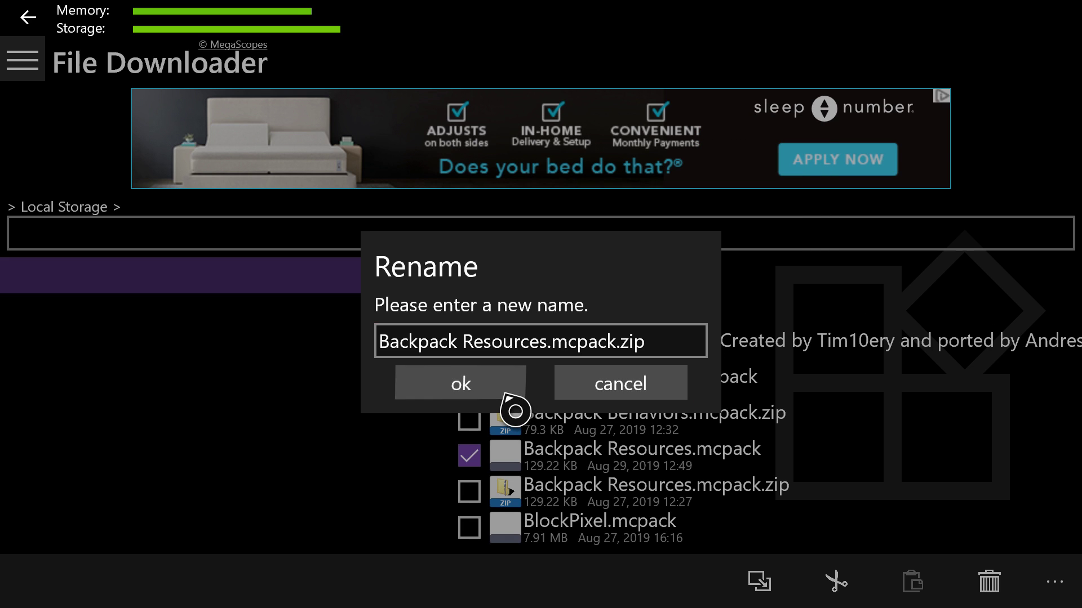
{"action": "left_click", "coordinate": [508, 396]}
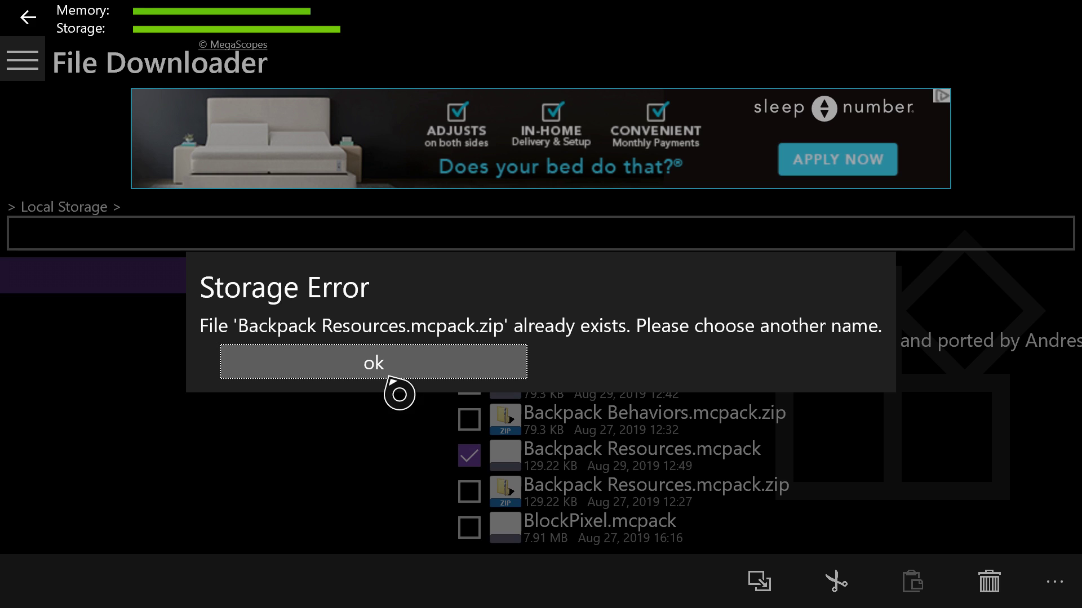
{"action": "left_click", "coordinate": [488, 373]}
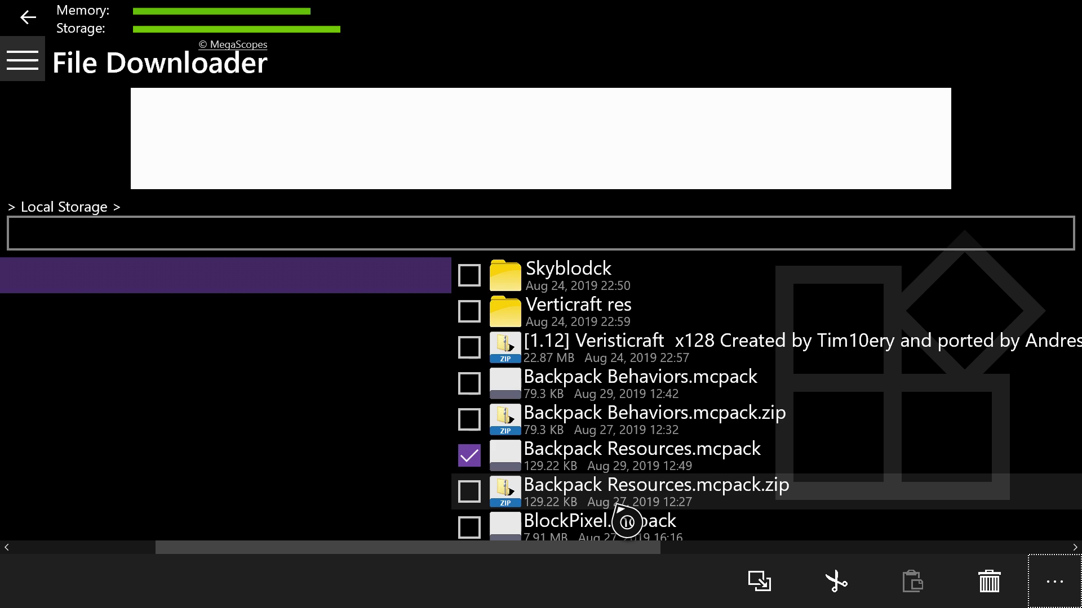
Step: Copy all files and folders inside Backpack Resources.mcpack.zip and return to Local Storage
{"action": "left_click", "coordinate": [620, 504]}
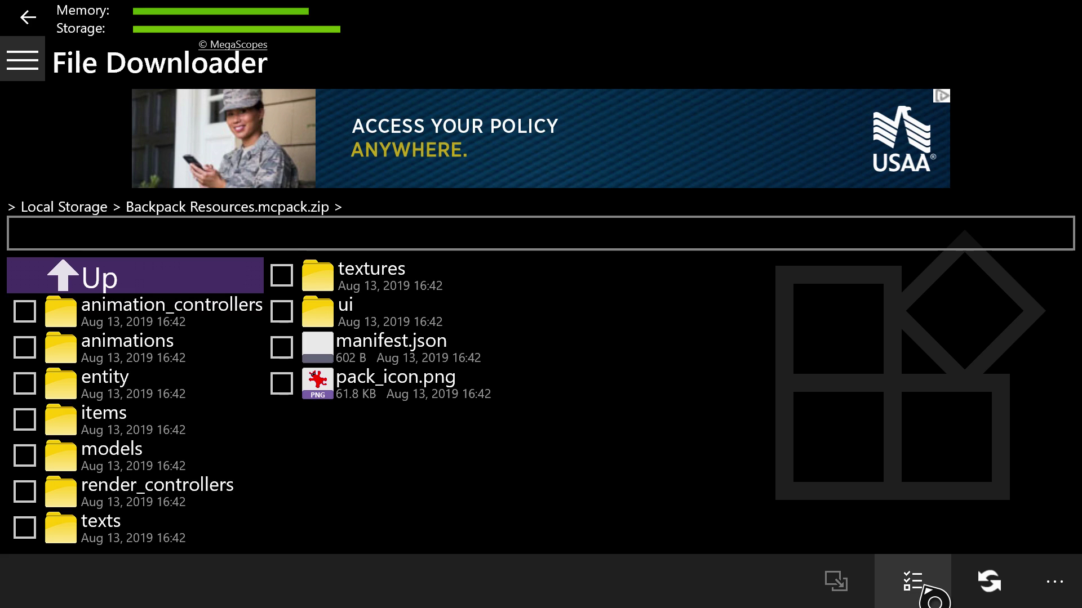
{"action": "left_click", "coordinate": [923, 587]}
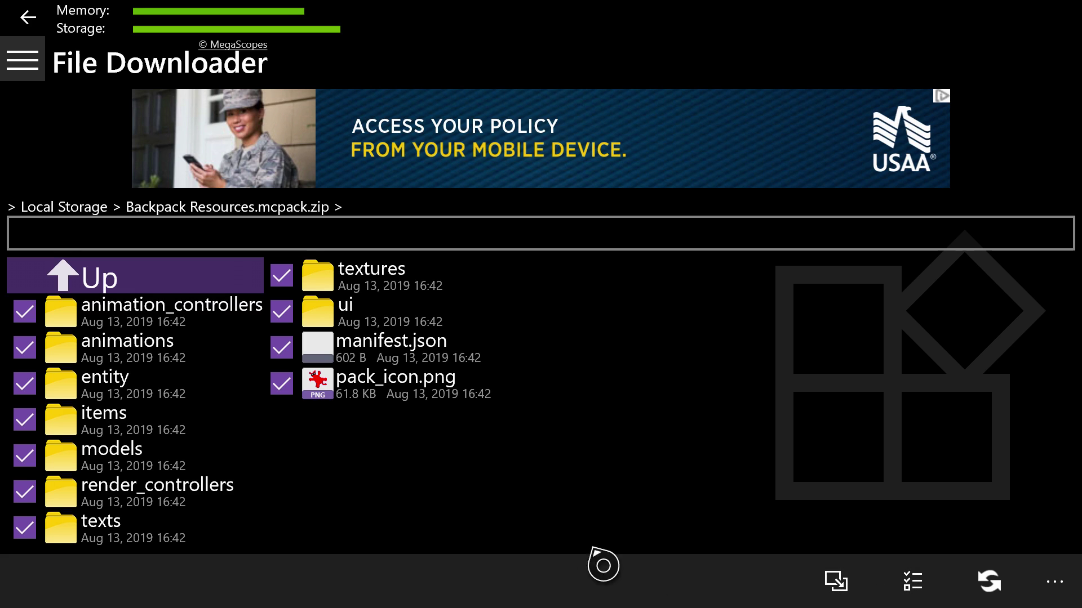
{"action": "left_click", "coordinate": [142, 284]}
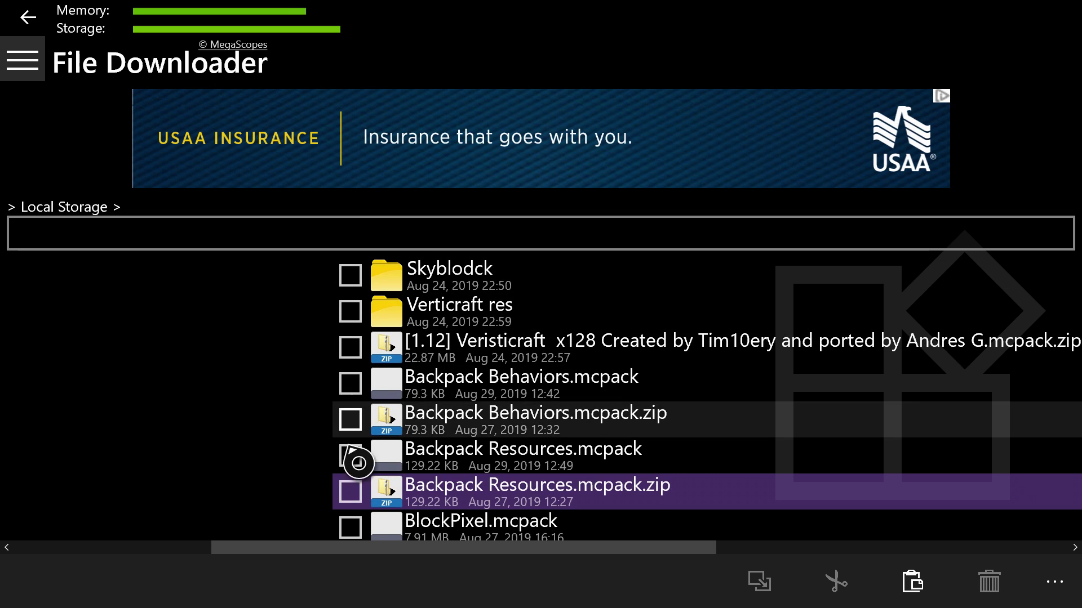
Step: Enter BackPack Res as the name for a new folder in Local Storage
{"action": "left_click", "coordinate": [367, 229]}
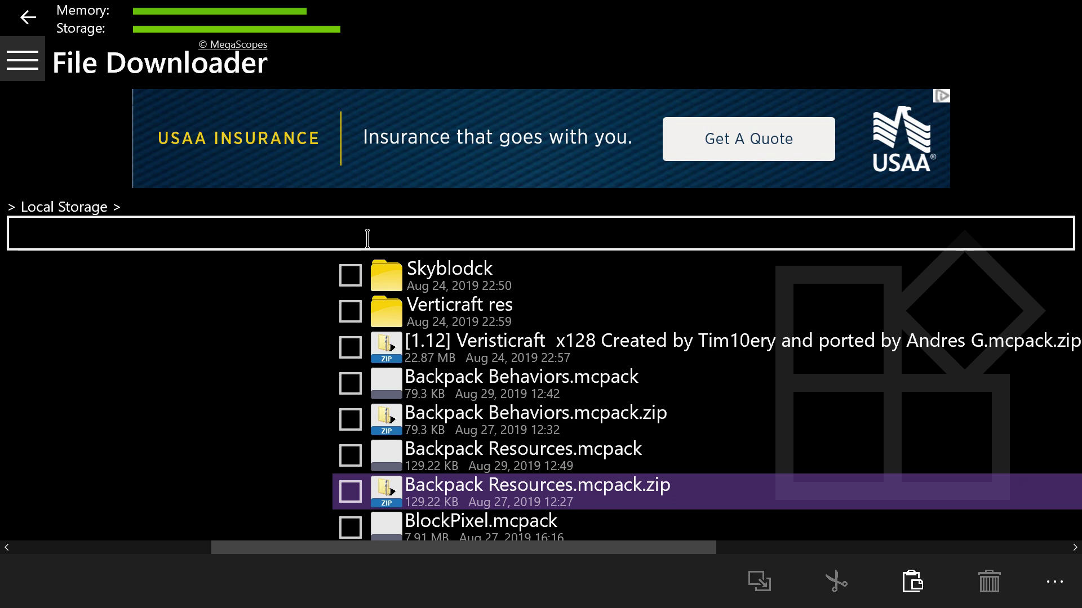
{"action": "left_click", "coordinate": [367, 238]}
{"action": "key", "text": "Down"}
{"action": "key", "text": "Left"}
{"action": "key", "text": "Down"}
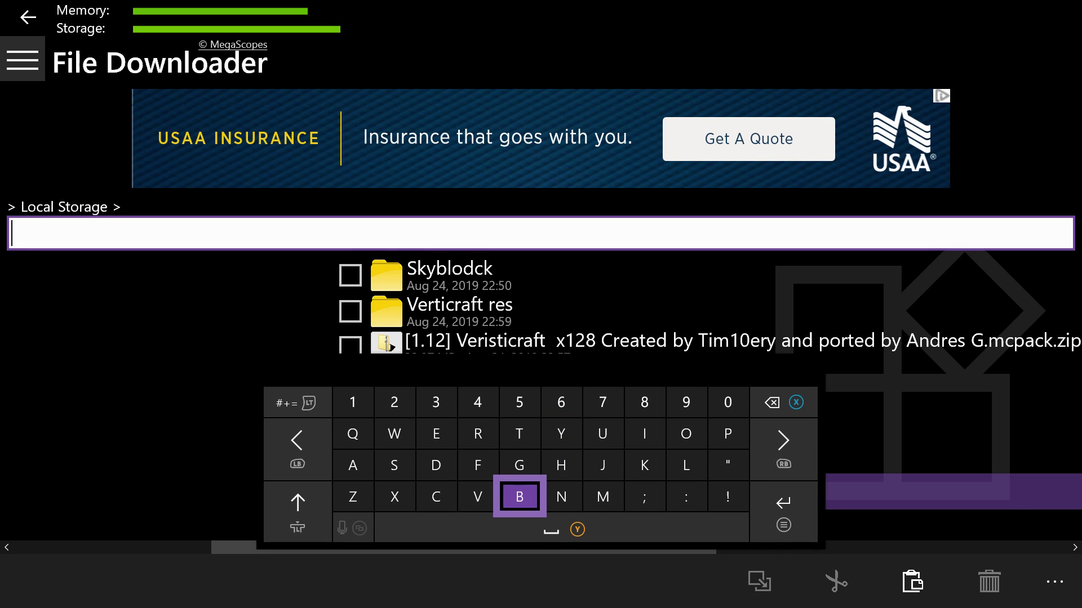
{"action": "type", "text": "B"}
{"action": "key", "text": "Left"}
{"action": "key", "text": "Left"}
{"action": "key", "text": "Left"}
{"action": "key", "text": "Left"}
{"action": "key", "text": "Up"}
{"action": "type", "text": "a"}
{"action": "key", "text": "Right"}
{"action": "key", "text": "Right"}
{"action": "key", "text": "Down"}
{"action": "type", "text": "c"}
{"action": "key", "text": "Right"}
{"action": "key", "text": "Right"}
{"action": "key", "text": "Right"}
{"action": "key", "text": "Right"}
{"action": "key", "text": "Right"}
{"action": "key", "text": "Up"}
{"action": "type", "text": "k"}
{"action": "key", "text": "Right"}
{"action": "key", "text": "Right"}
{"action": "key", "text": "Up"}
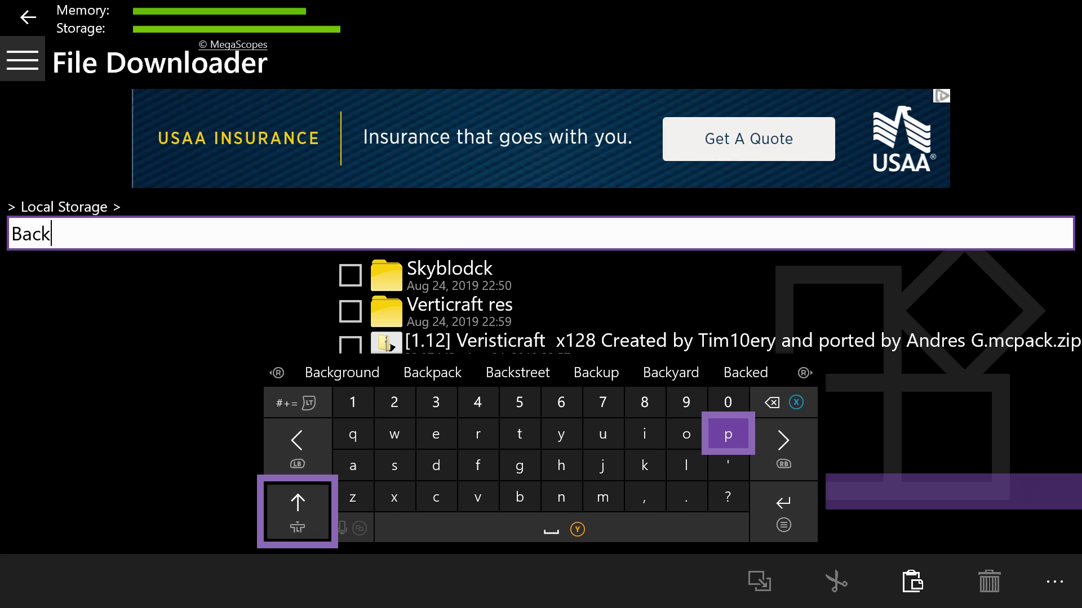
{"action": "type", "text": "P"}
{"action": "key", "text": "Right"}
{"action": "key", "text": "Right"}
{"action": "key", "text": "Right"}
{"action": "key", "text": "Down"}
{"action": "type", "text": "a"}
{"action": "key", "text": "Right"}
{"action": "key", "text": "Right"}
{"action": "key", "text": "Down"}
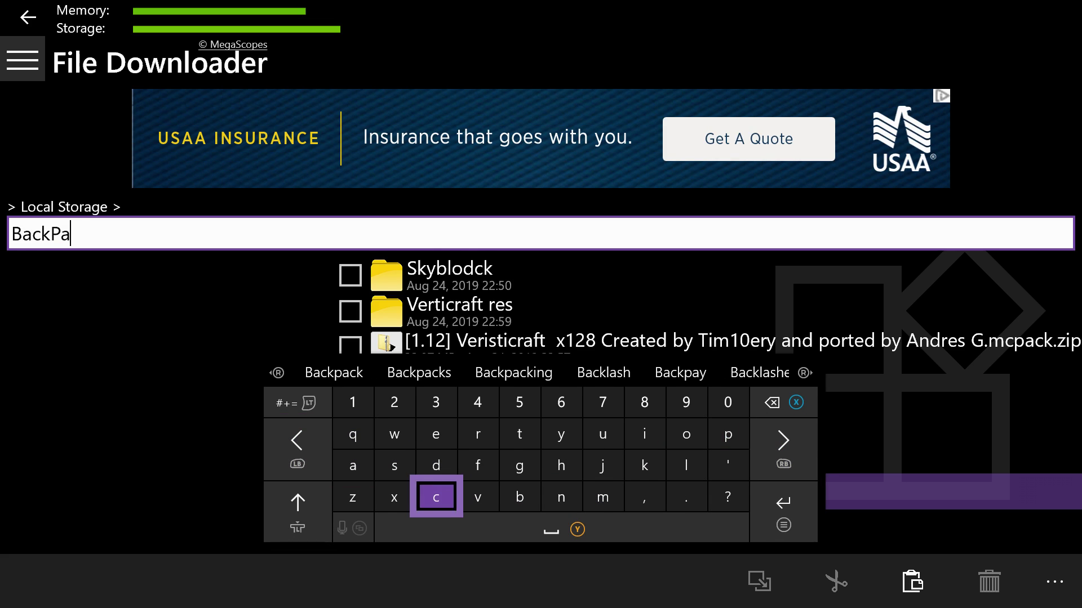
{"action": "type", "text": "c"}
{"action": "key", "text": "Right"}
{"action": "key", "text": "Right"}
{"action": "key", "text": "Right"}
{"action": "key", "text": "Right"}
{"action": "key", "text": "Right"}
{"action": "key", "text": "Up"}
{"action": "type", "text": "k"}
{"action": "key", "text": "shift"}
{"action": "key", "text": "Left"}
{"action": "key", "text": "Left"}
{"action": "key", "text": "Left"}
{"action": "key", "text": "Left"}
{"action": "key", "text": "Up"}
{"action": "type", "text": "R"}
{"action": "key", "text": "Left"}
{"action": "type", "text": "e"}
{"action": "key", "text": "Left"}
{"action": "key", "text": "Down"}
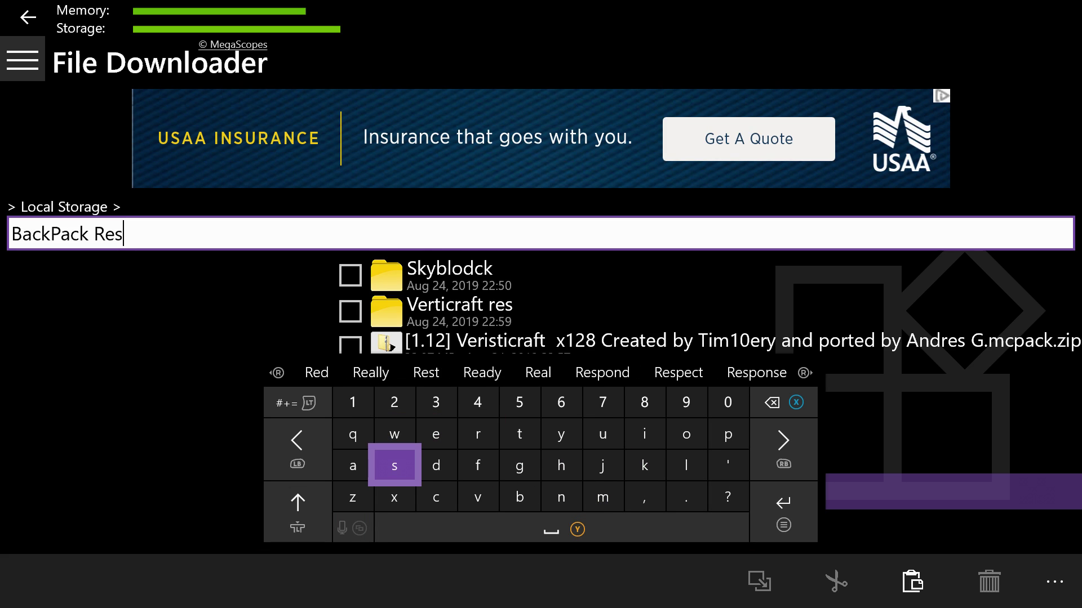
{"action": "type", "text": "s"}
{"action": "key", "text": "Escape"}
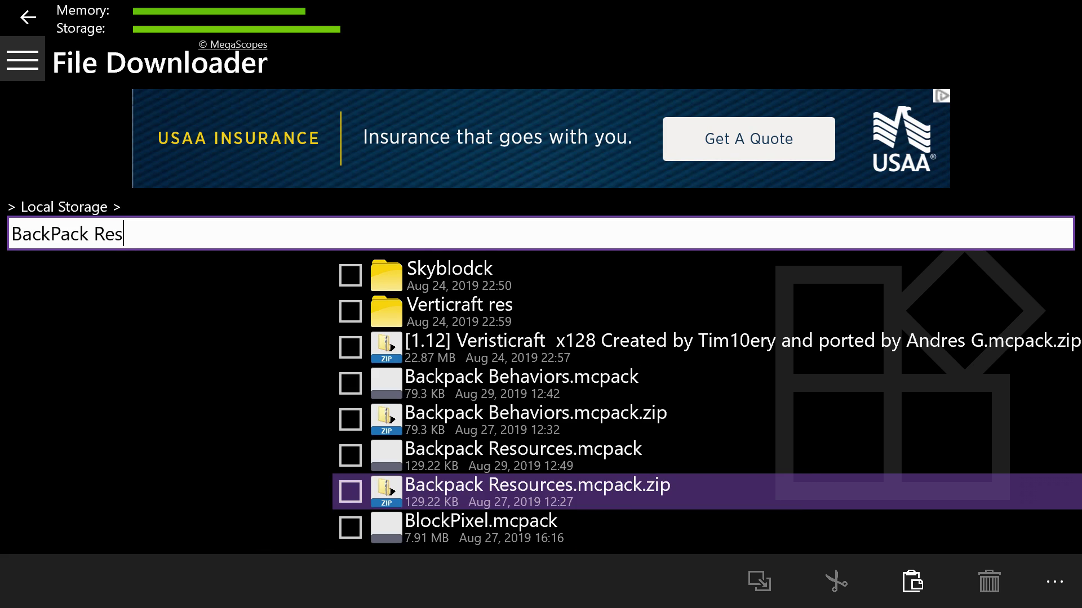
Step: Create the BackPack Res folder and paste the copied pack contents into it
{"action": "left_click", "coordinate": [1054, 582]}
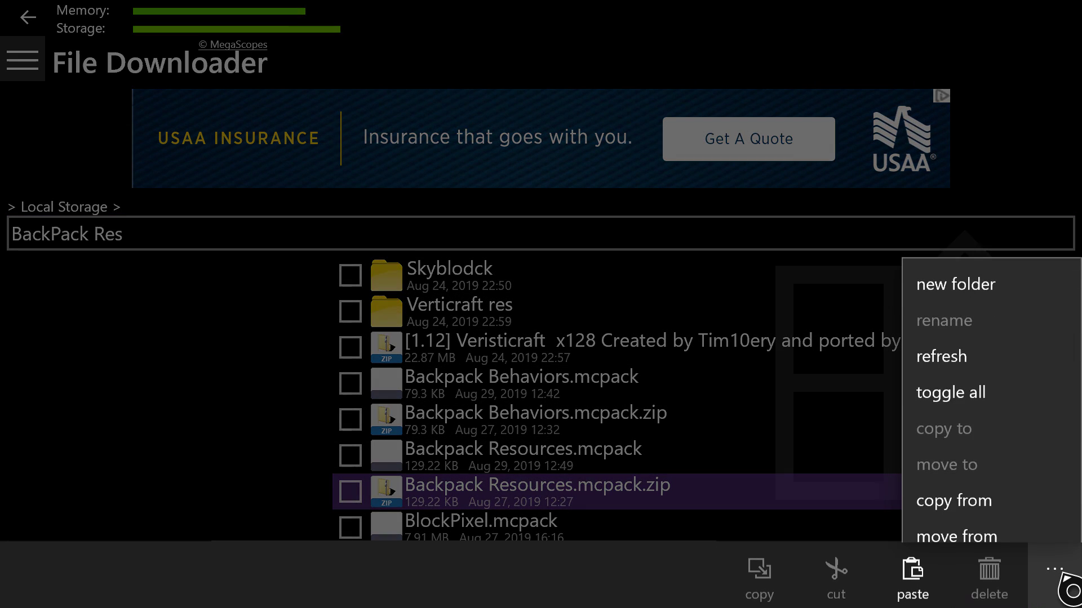
{"action": "left_click", "coordinate": [937, 265]}
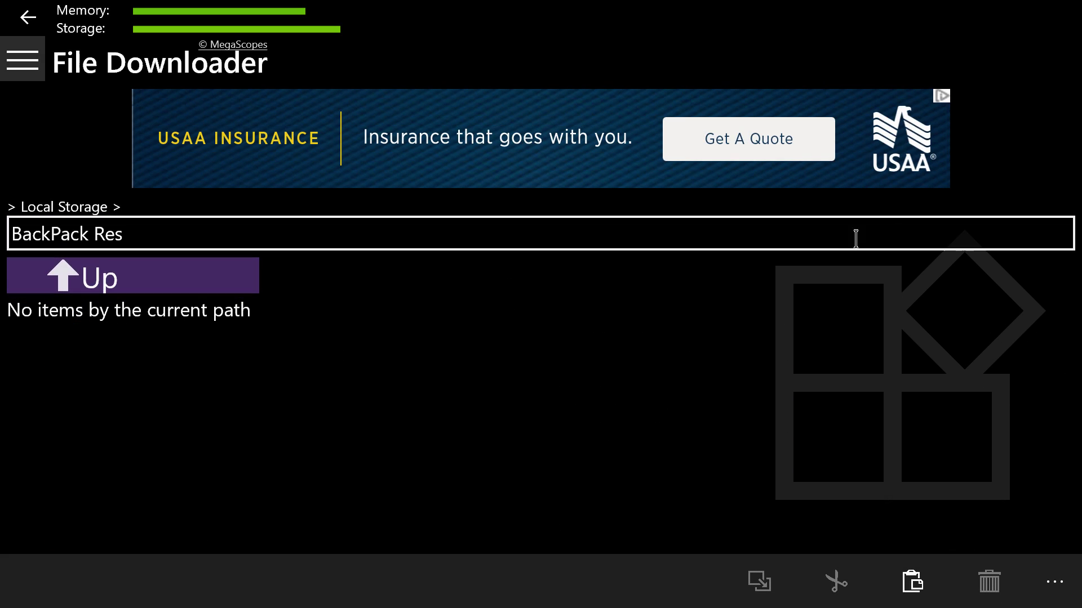
{"action": "left_click", "coordinate": [877, 275]}
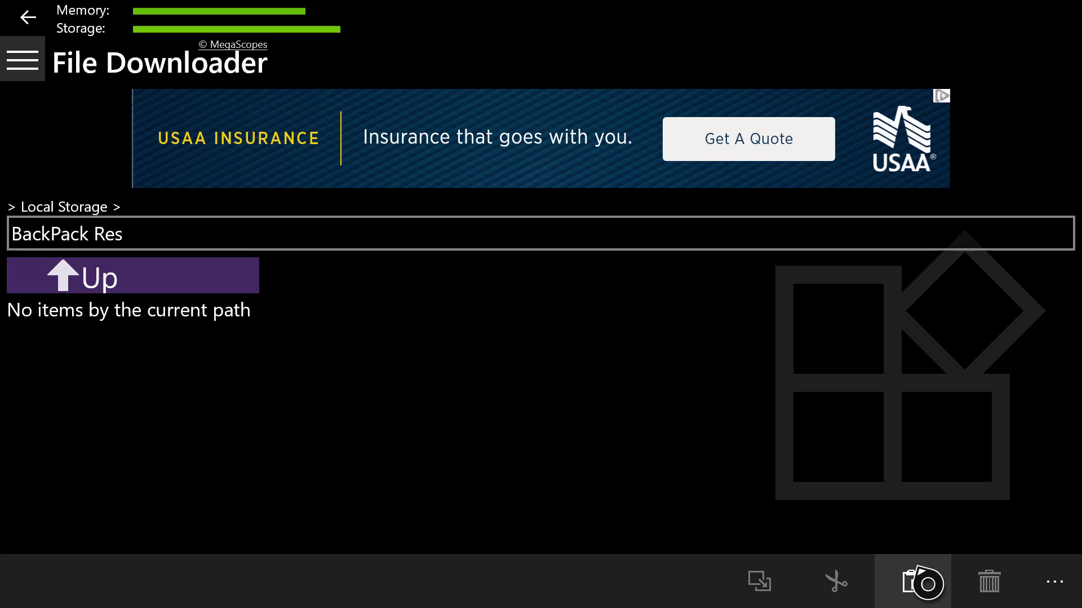
{"action": "left_click", "coordinate": [927, 583]}
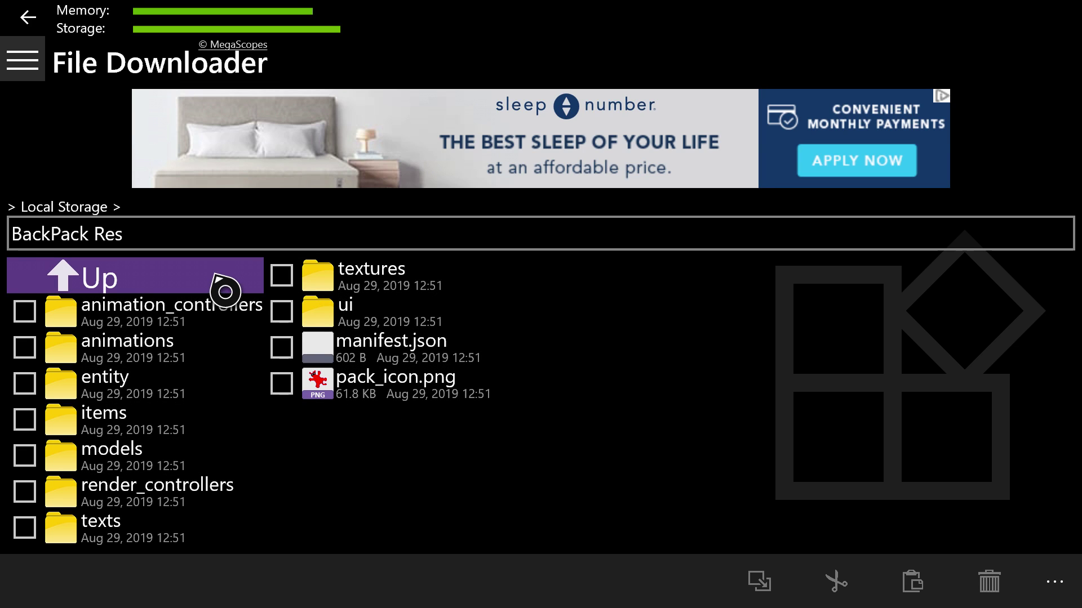
Step: Switch to the UFO.Transfer app from the Minecraft Modding group of the console's games and apps
{"action": "key", "text": "super"}
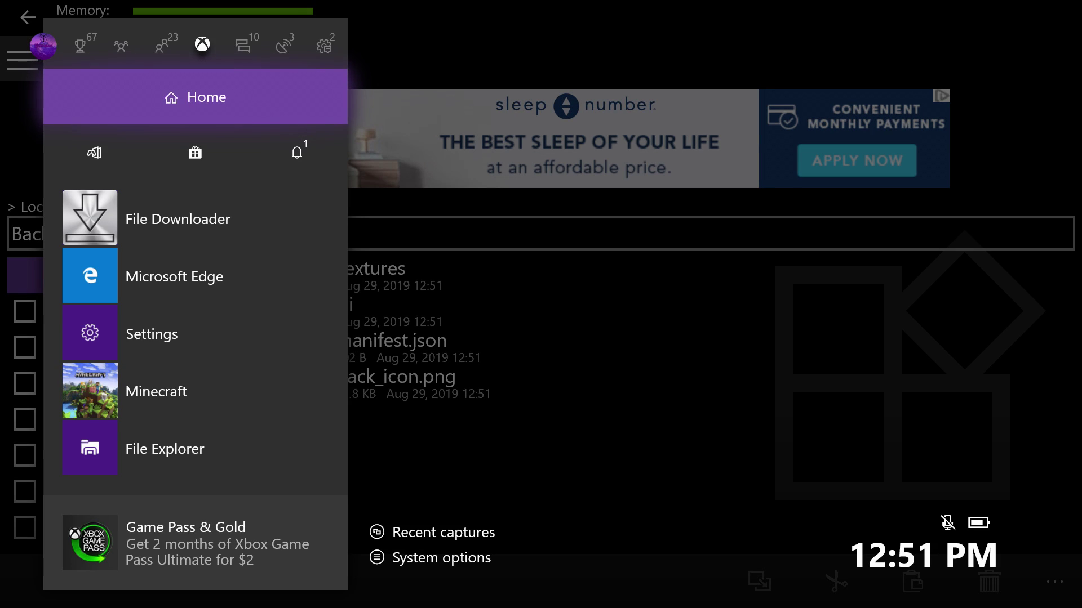
{"action": "key", "text": "Down"}
{"action": "key", "text": "Return"}
{"action": "key", "text": "Return"}
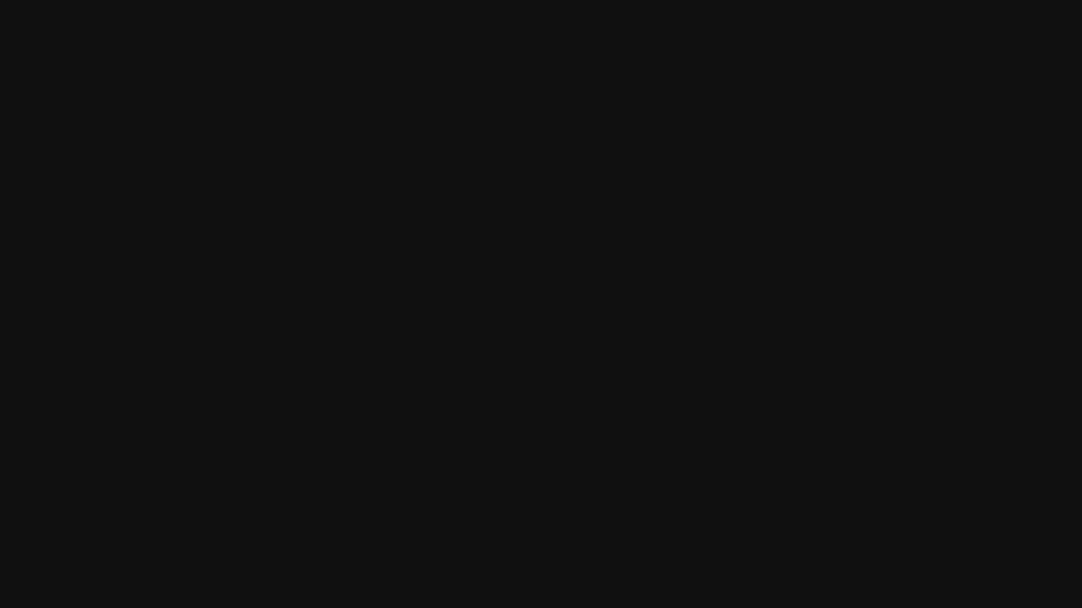
{"action": "key", "text": "Down"}
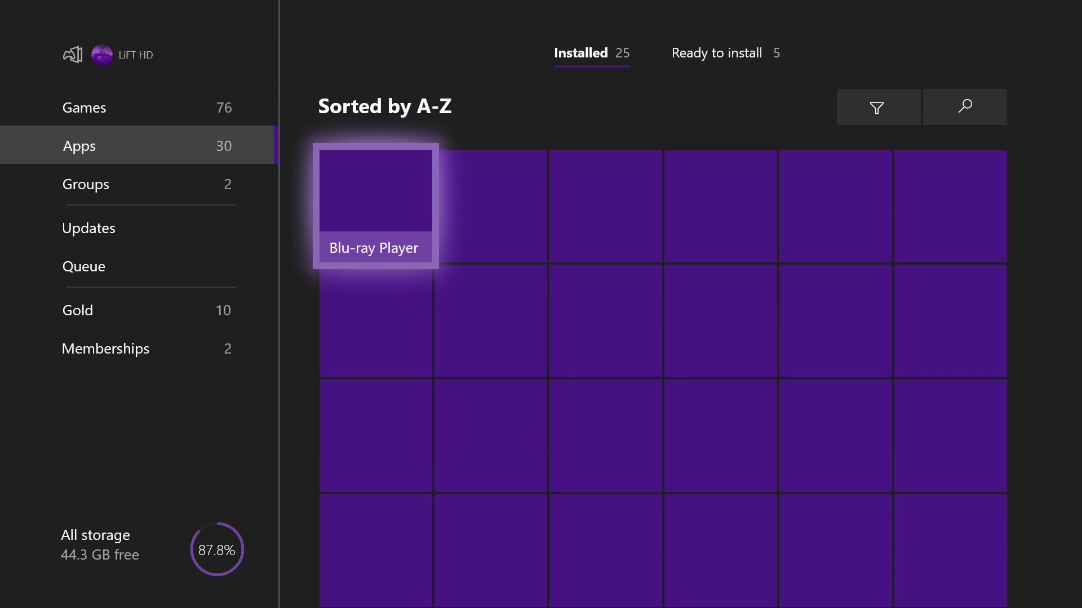
{"action": "key", "text": "Down"}
{"action": "key", "text": "Right"}
{"action": "key", "text": "Down"}
{"action": "key", "text": "Down"}
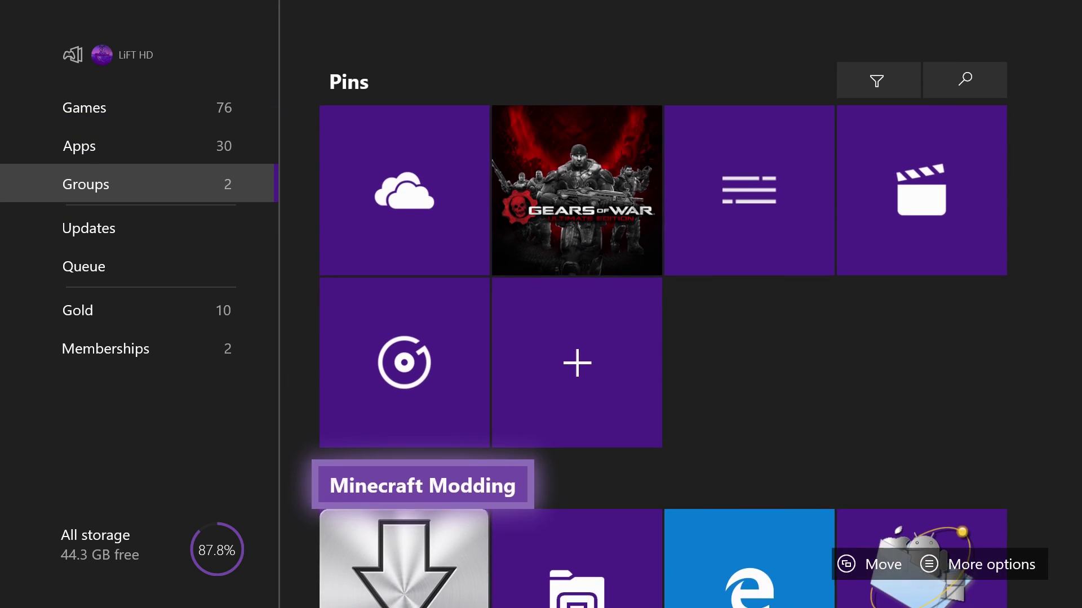
{"action": "key", "text": "Down"}
{"action": "key", "text": "Right"}
{"action": "key", "text": "Right"}
{"action": "key", "text": "Right"}
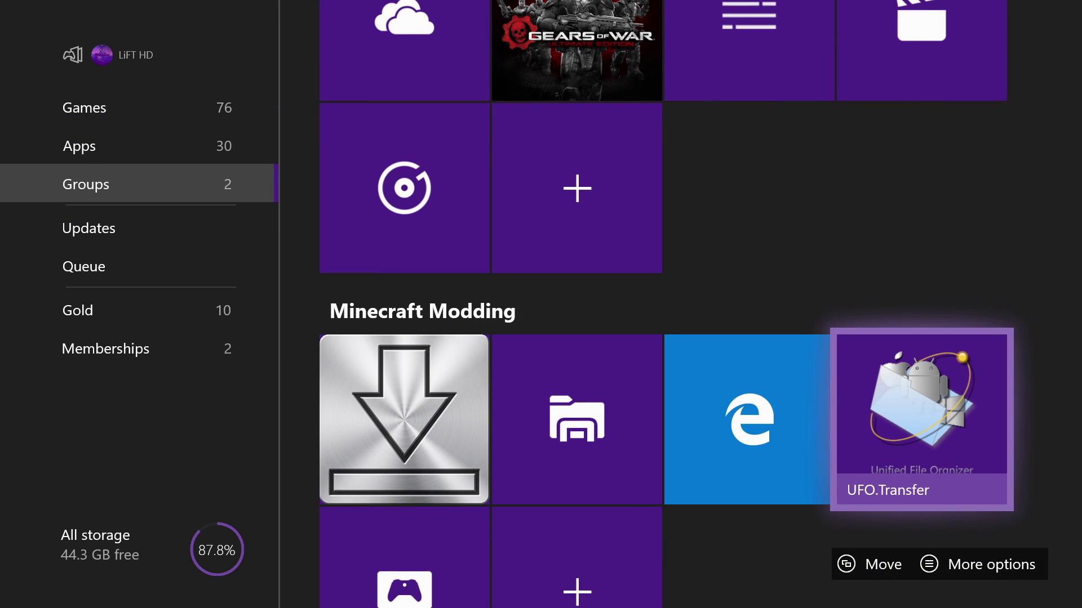
{"action": "key", "text": "Return"}
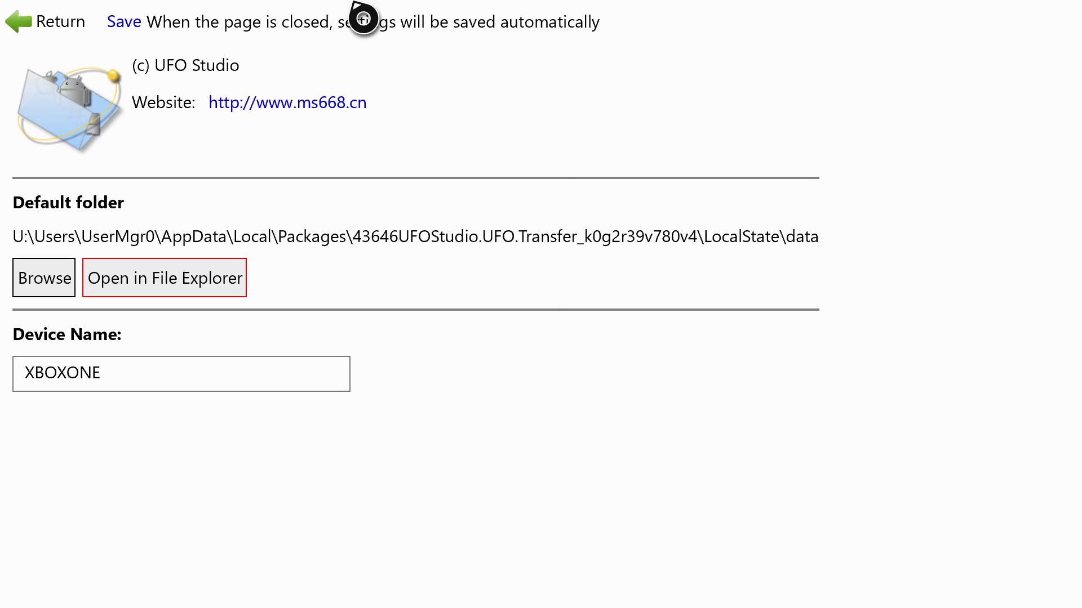
Step: Open UFO.Transfer's default folder in File Explorer from its settings page
{"action": "left_click", "coordinate": [63, 31]}
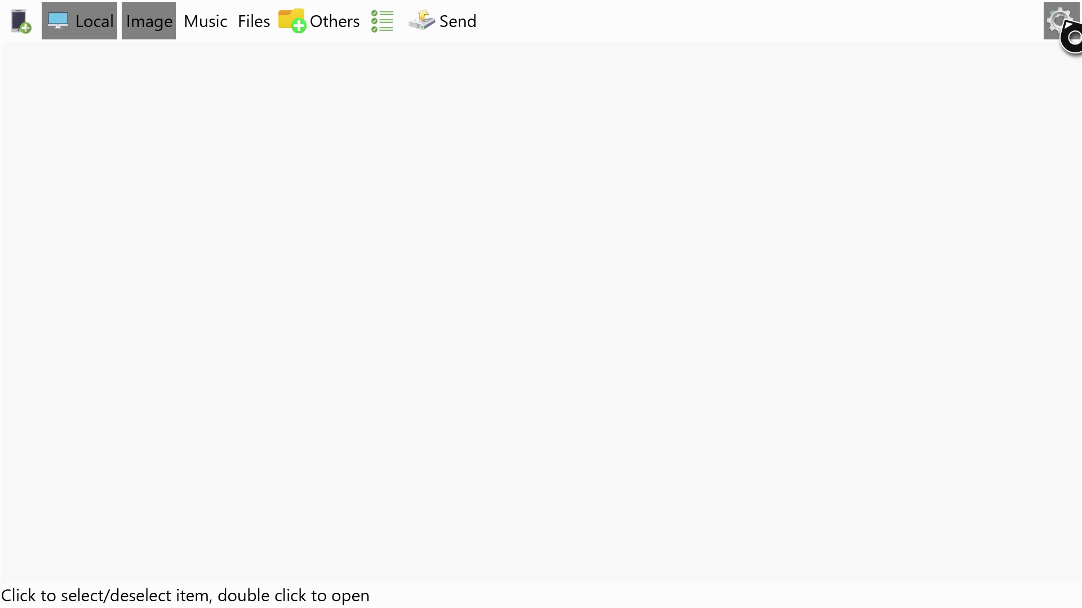
{"action": "left_click", "coordinate": [1061, 23]}
{"action": "left_click", "coordinate": [178, 288]}
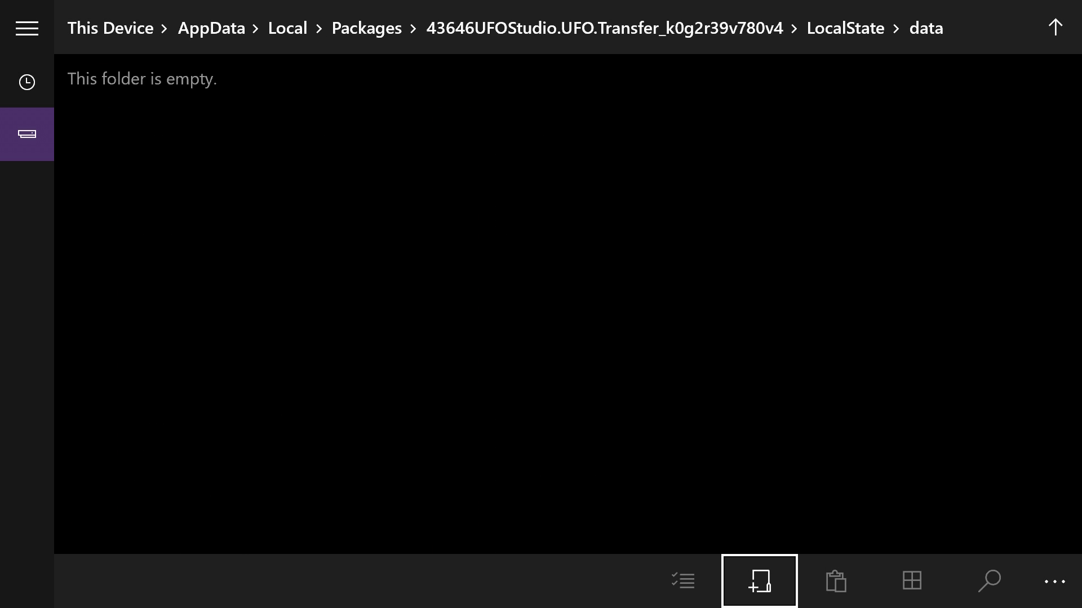
Step: Go up from UFO.Transfer's data folder to the Packages folder
{"action": "key", "text": "Up"}
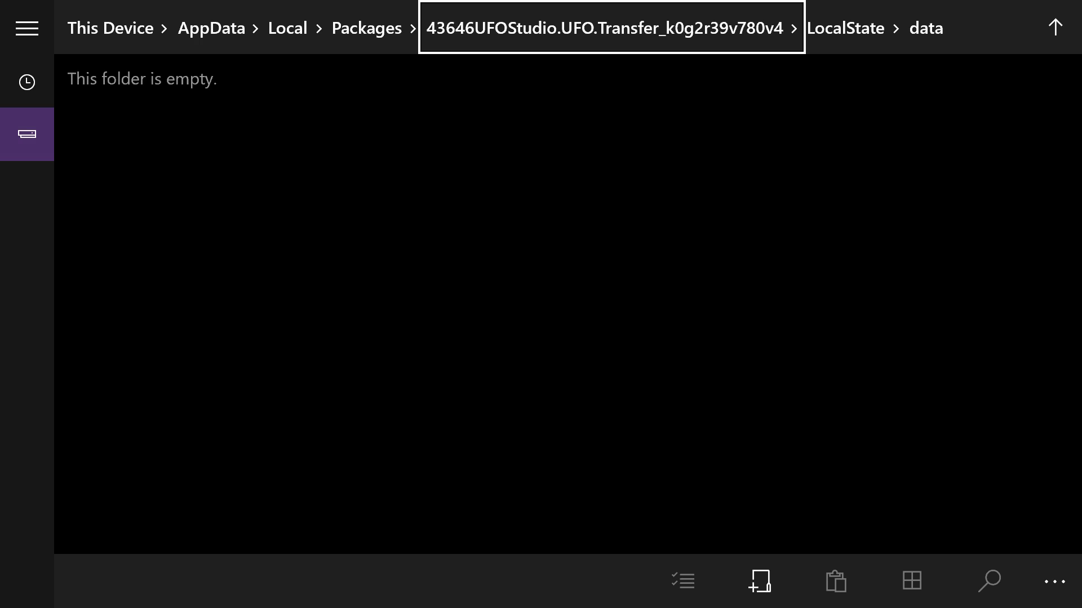
{"action": "key", "text": "Left"}
{"action": "key", "text": "Return"}
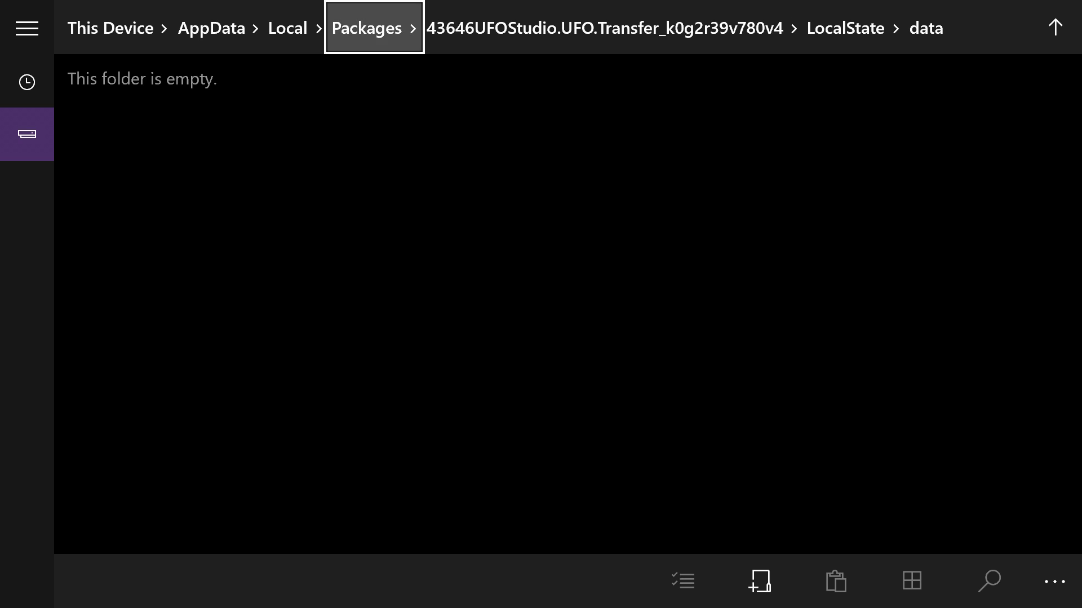
{"action": "key", "text": "Down"}
{"action": "key", "text": "Right"}
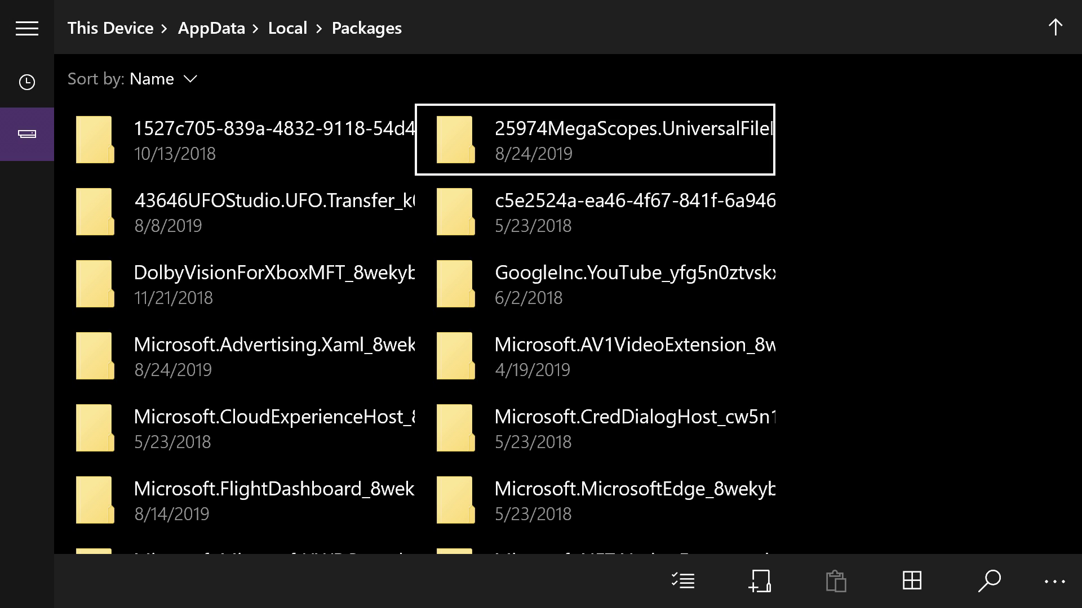
Step: Sort the folders in Packages by name with A on top
{"action": "key", "text": "Left"}
{"action": "key", "text": "Up"}
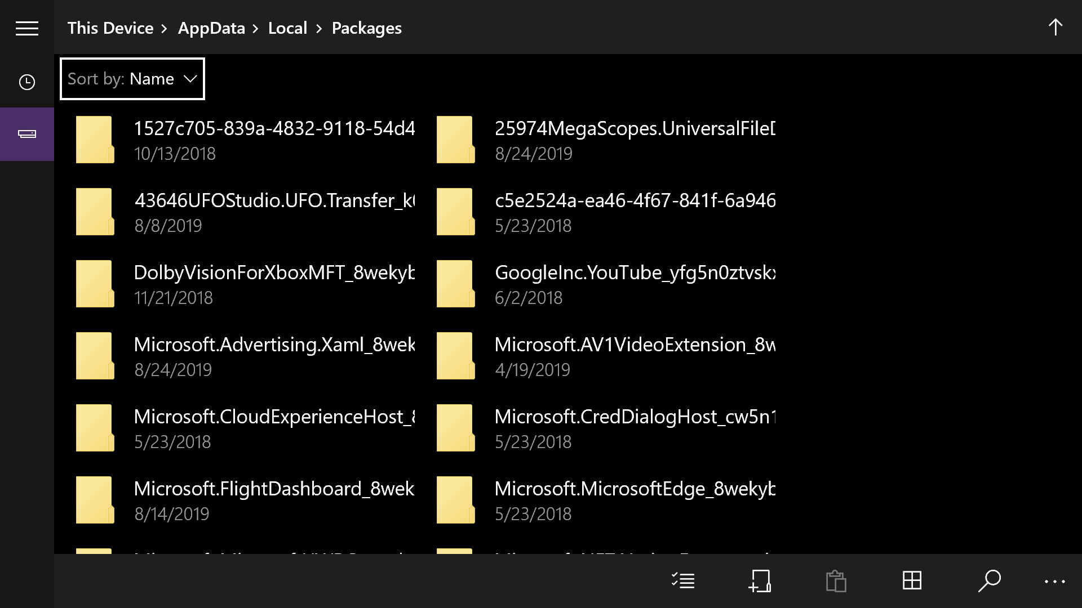
{"action": "key", "text": "Return"}
{"action": "key", "text": "Down"}
{"action": "key", "text": "Up"}
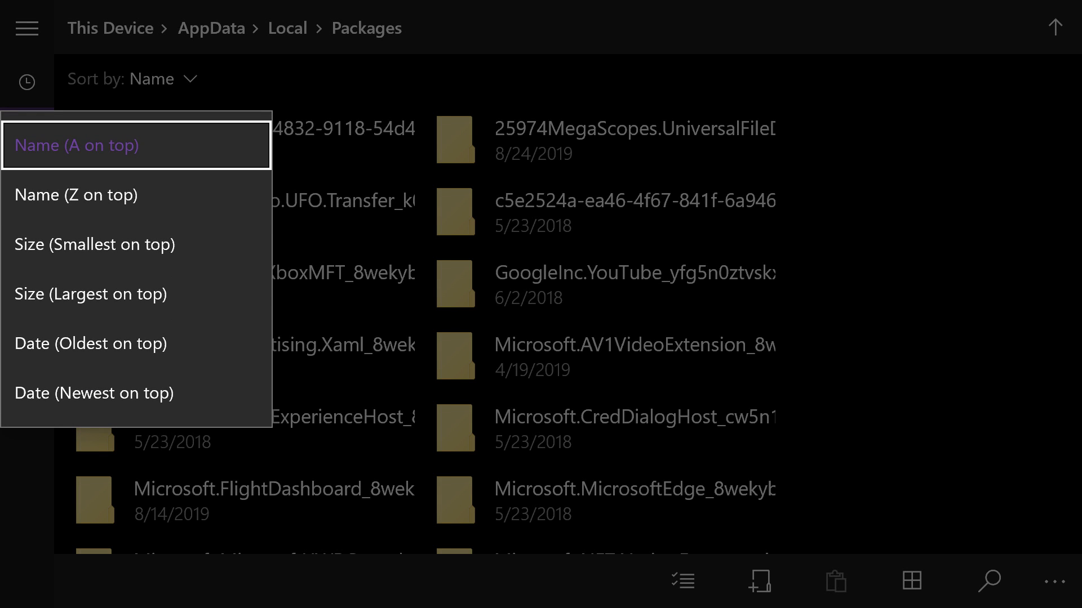
{"action": "key", "text": "Return"}
Step: Open the LocalState folder inside the 25974MegaScopes.UniversalFileDownloader package and go to its BackPack Res folder
{"action": "key", "text": "Down"}
{"action": "key", "text": "Left"}
{"action": "key", "text": "Right"}
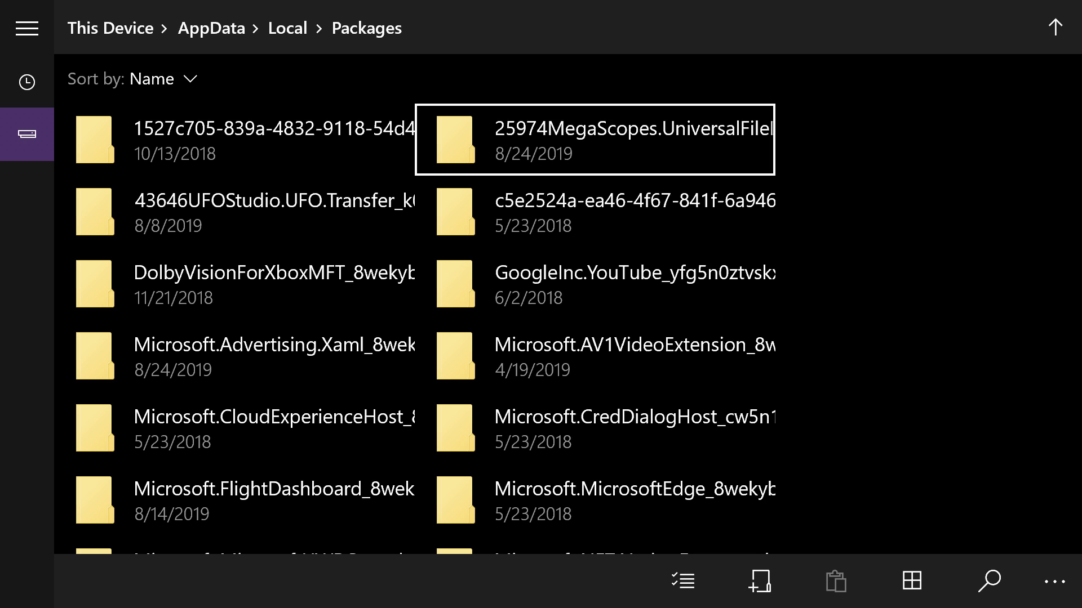
{"action": "key", "text": "Return"}
{"action": "key", "text": "Down"}
{"action": "key", "text": "Return"}
{"action": "key", "text": "Down"}
{"action": "key", "text": "Down"}
{"action": "key", "text": "Down"}
{"action": "key", "text": "Up"}
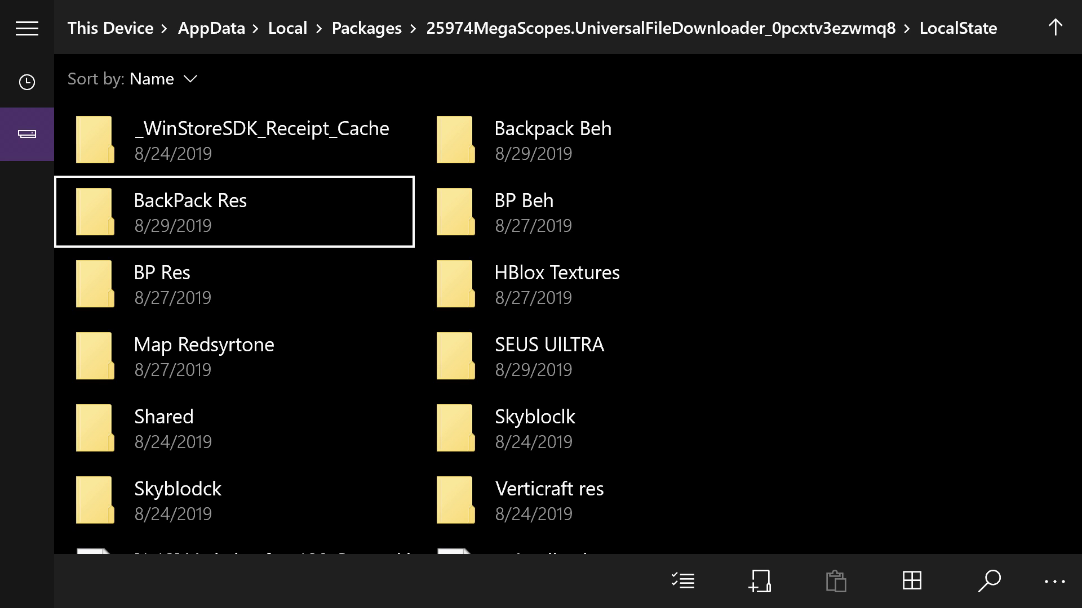
Step: Copy the Backpack Beh folder from the file downloader's LocalState folder
{"action": "key", "text": "Right"}
{"action": "key", "text": "Up"}
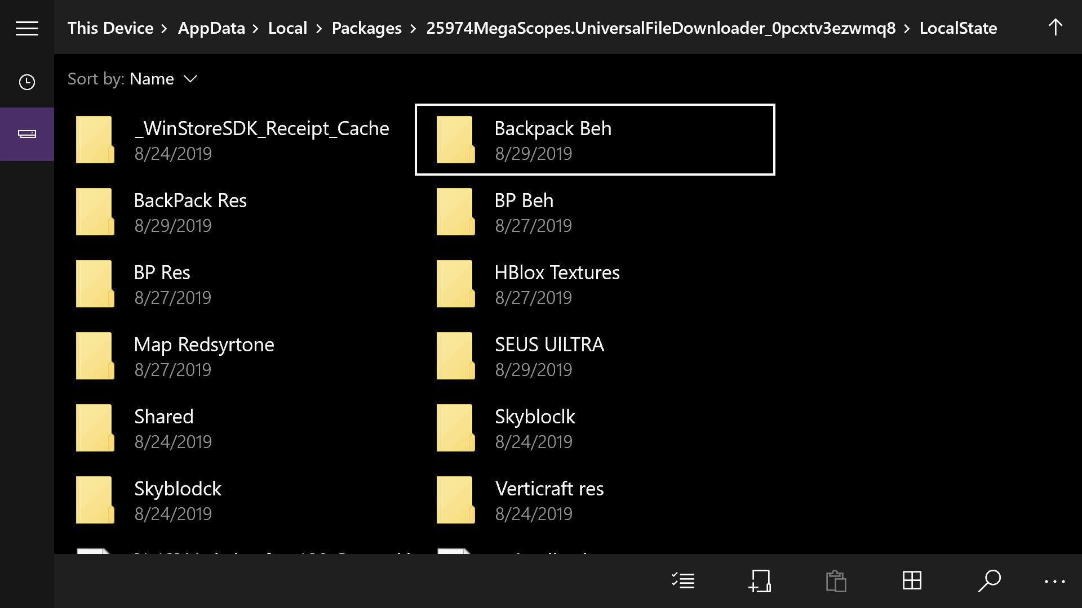
{"action": "key", "text": "Down"}
{"action": "key", "text": "Left"}
{"action": "key", "text": "Up"}
{"action": "key", "text": "Right"}
{"action": "key", "text": "Left"}
{"action": "key", "text": "Right"}
{"action": "key", "text": "Menu"}
{"action": "key", "text": "Down"}
{"action": "key", "text": "Down"}
{"action": "key", "text": "Return"}
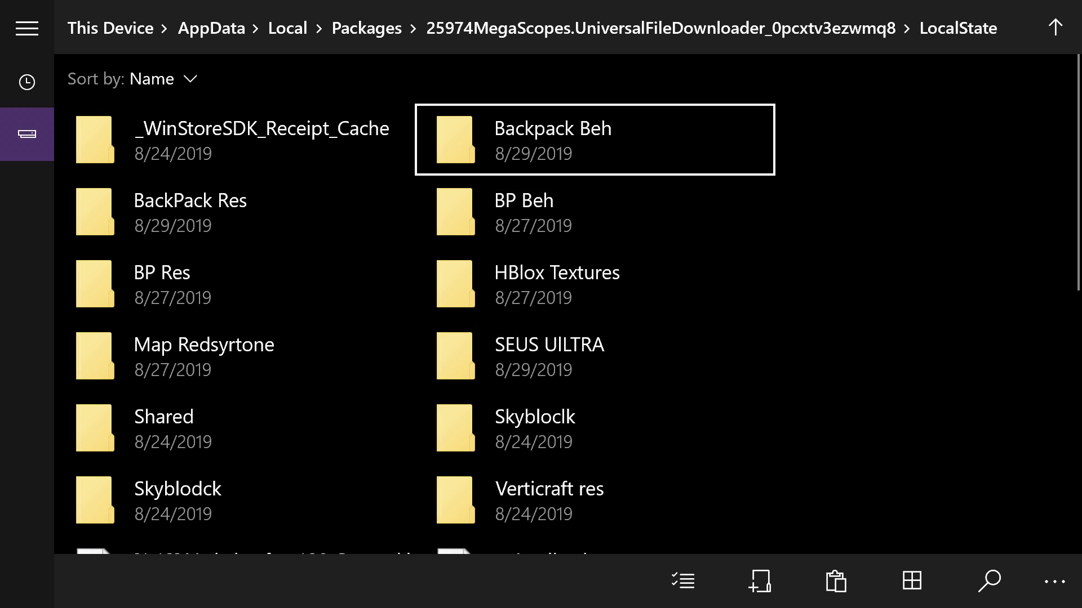
Step: Go back to the Packages folder and locate the Microsoft.MinecraftUWPConsole package folder
{"action": "key", "text": "shift+Tab"}
{"action": "key", "text": "Left"}
{"action": "key", "text": "Up"}
{"action": "key", "text": "Right"}
{"action": "key", "text": "Right"}
{"action": "key", "text": "Right"}
{"action": "key", "text": "Right"}
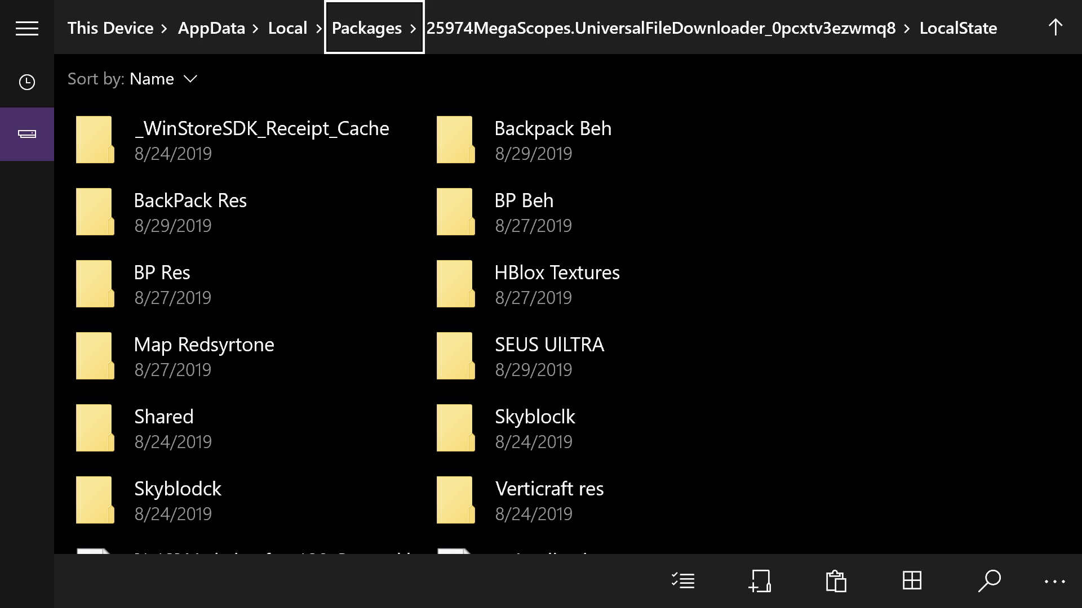
{"action": "key", "text": "Return"}
{"action": "key", "text": "Down"}
{"action": "key", "text": "Down"}
{"action": "key", "text": "Down"}
{"action": "key", "text": "Down"}
{"action": "key", "text": "Down"}
{"action": "key", "text": "Down"}
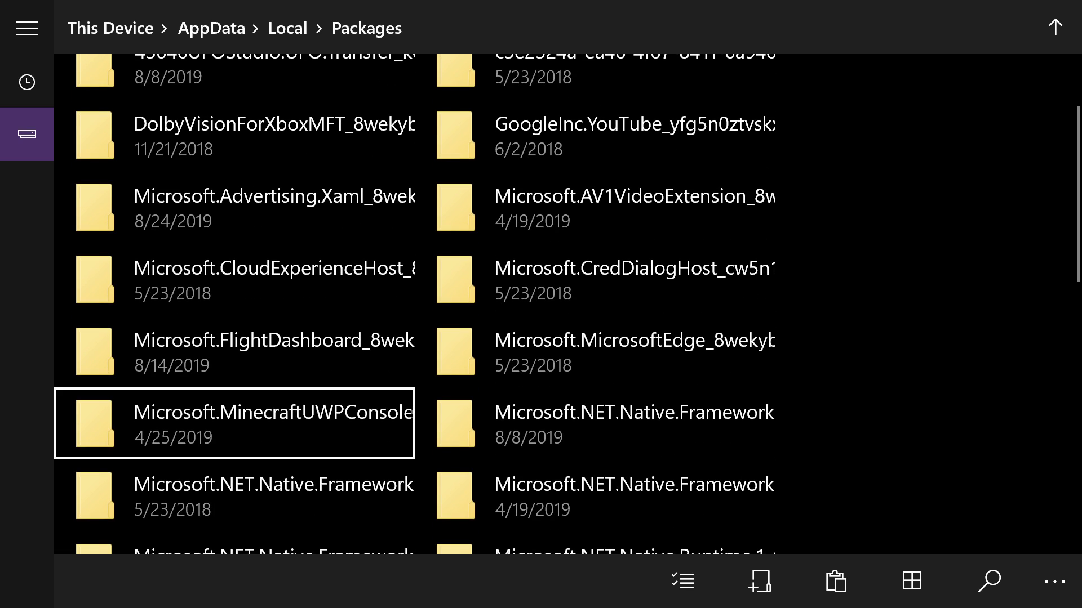